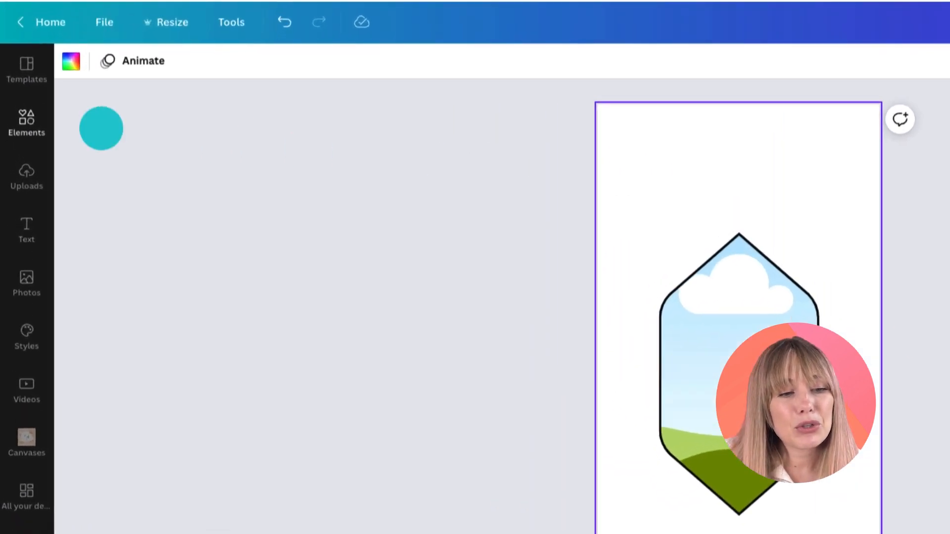
Open the element library and browse the available frame designs.
left_click(17, 98)
left_click(141, 114)
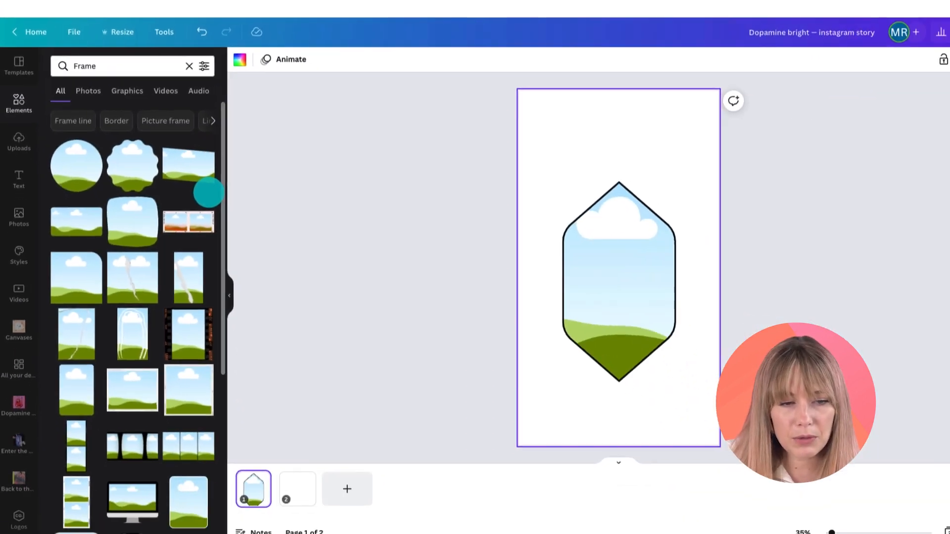
scroll(309, 257, "down", 3)
scroll(197, 184, "down", 2)
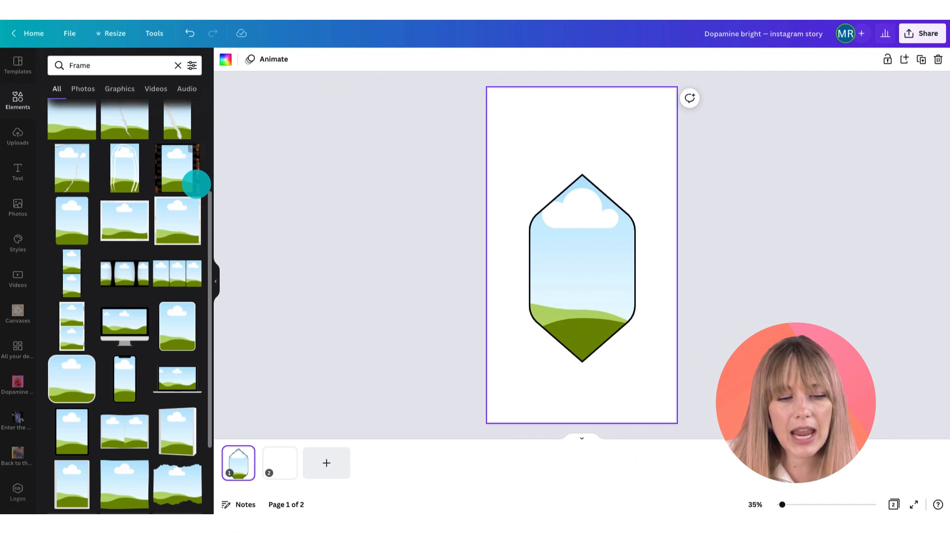
scroll(196, 184, "up", 1)
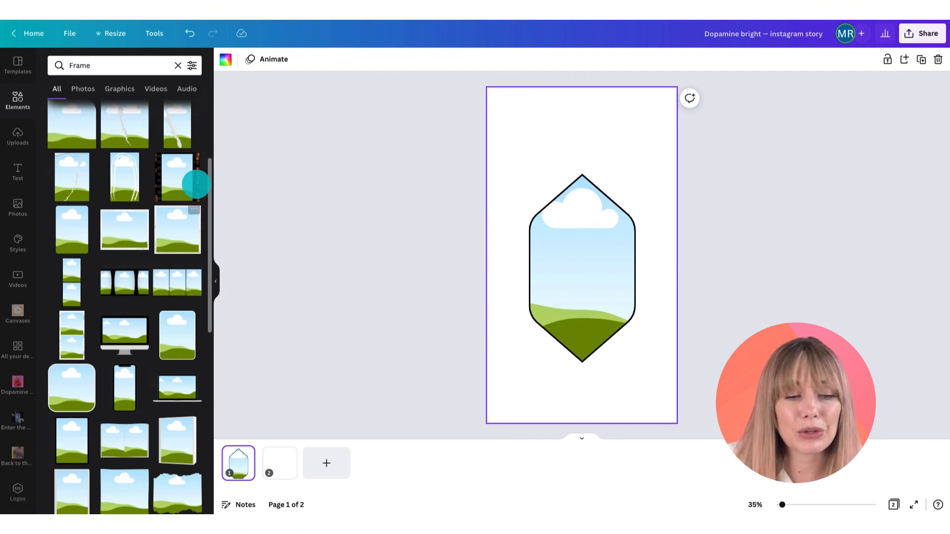
scroll(196, 184, "up", 3)
left_click(615, 141)
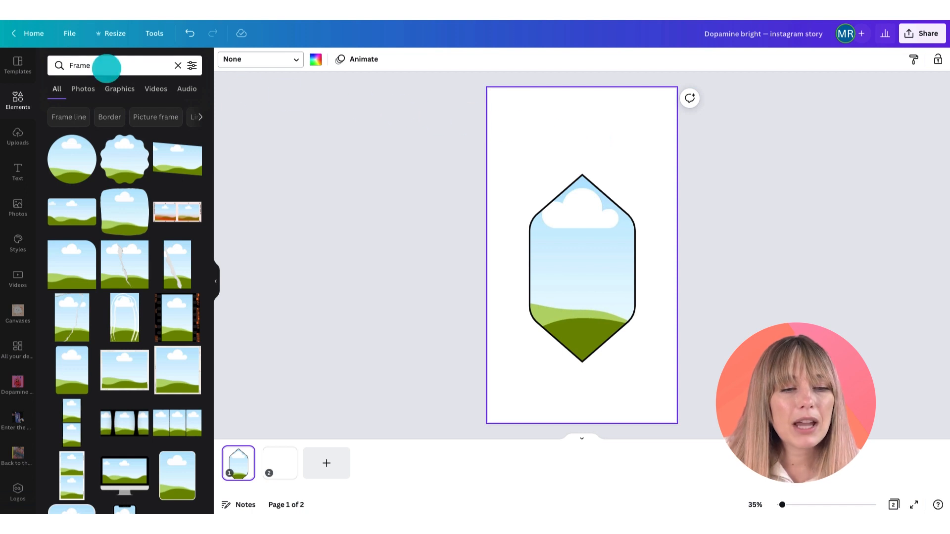
Search the elements for "canvamonochromefoodfashion" and show only photo results.
left_click_drag(107, 67, 70, 60)
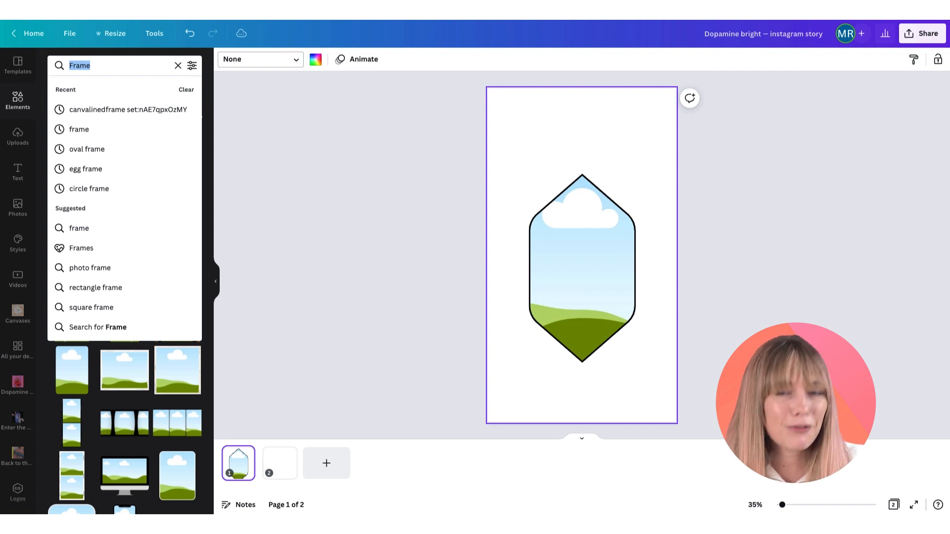
type("ca")
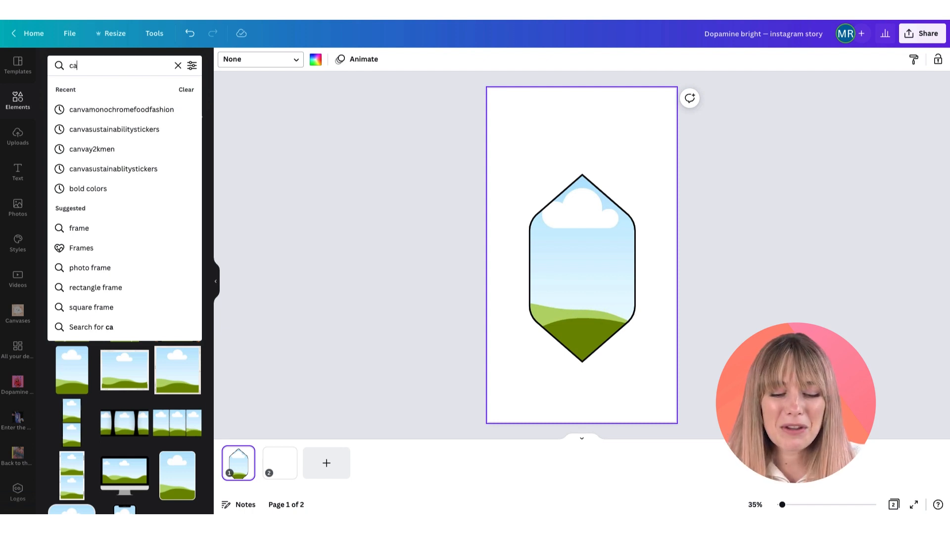
type("nvamo")
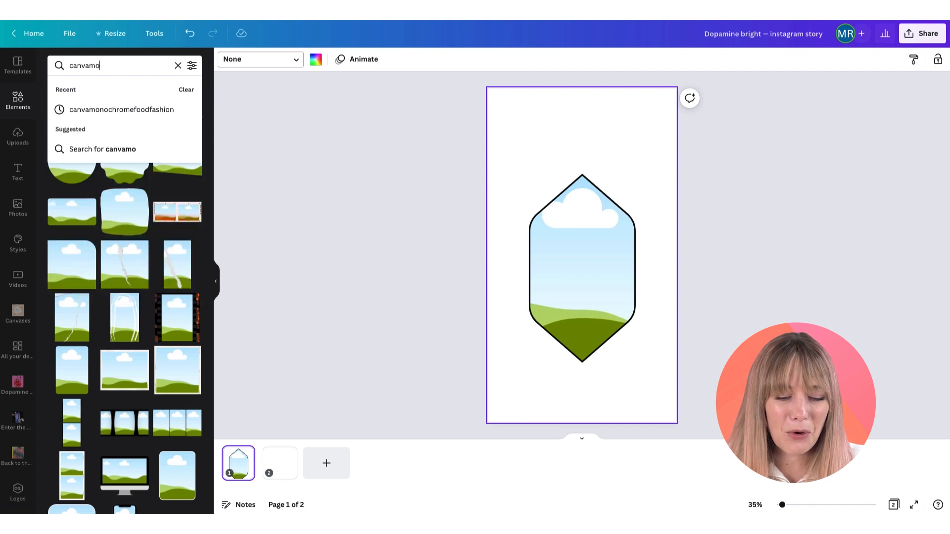
type("nochro")
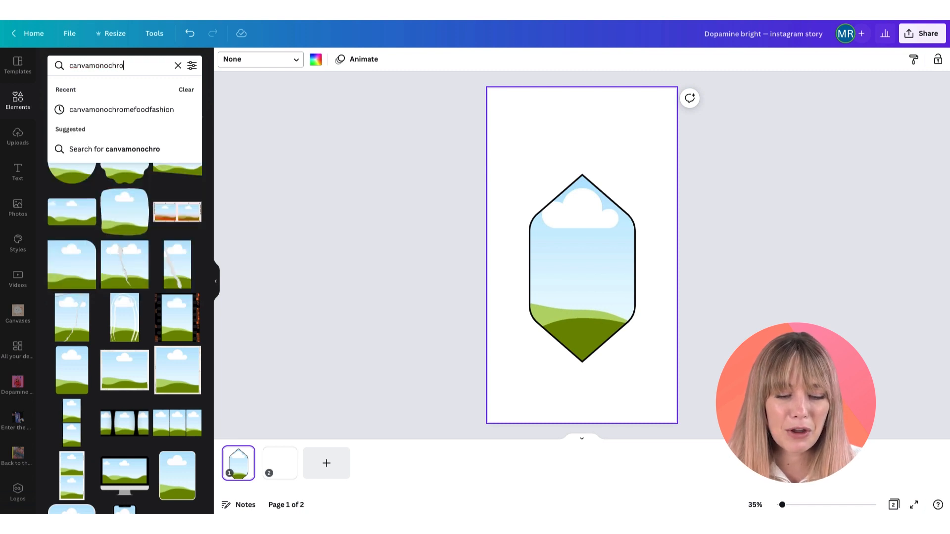
type("mefoodfashion")
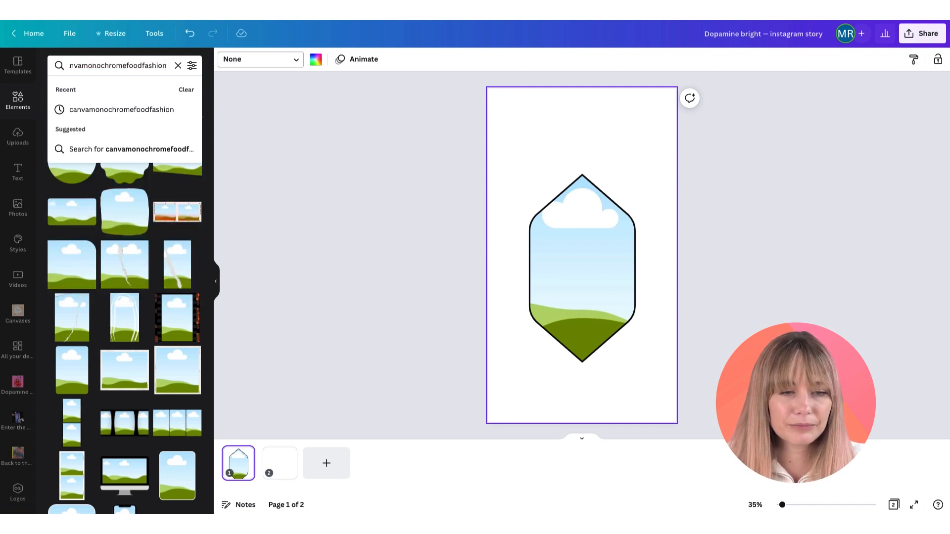
key("Return")
left_click(83, 87)
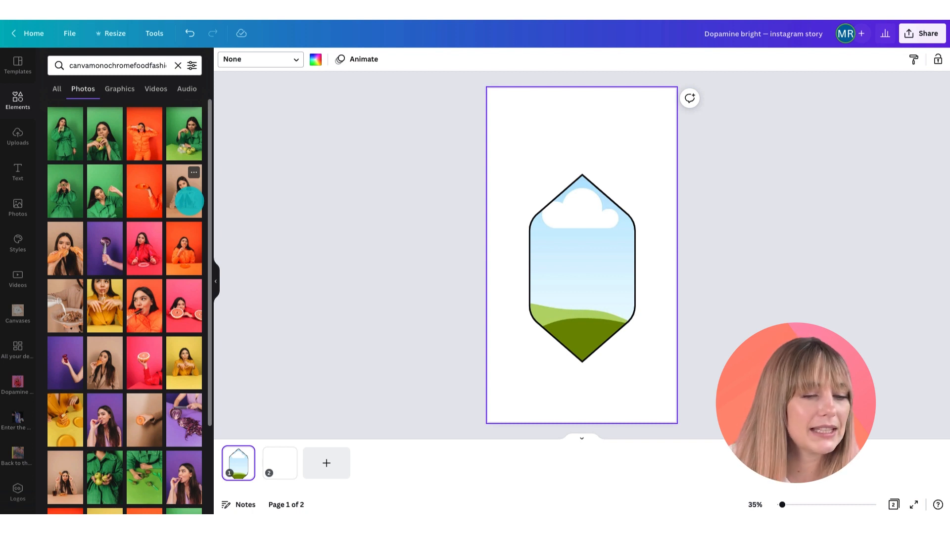
Add the photo of the woman in red with a plate on a pink background and place it inside the hexagonal frame.
scroll(189, 201, "down", 6)
scroll(189, 201, "down", 2)
scroll(189, 201, "up", 8)
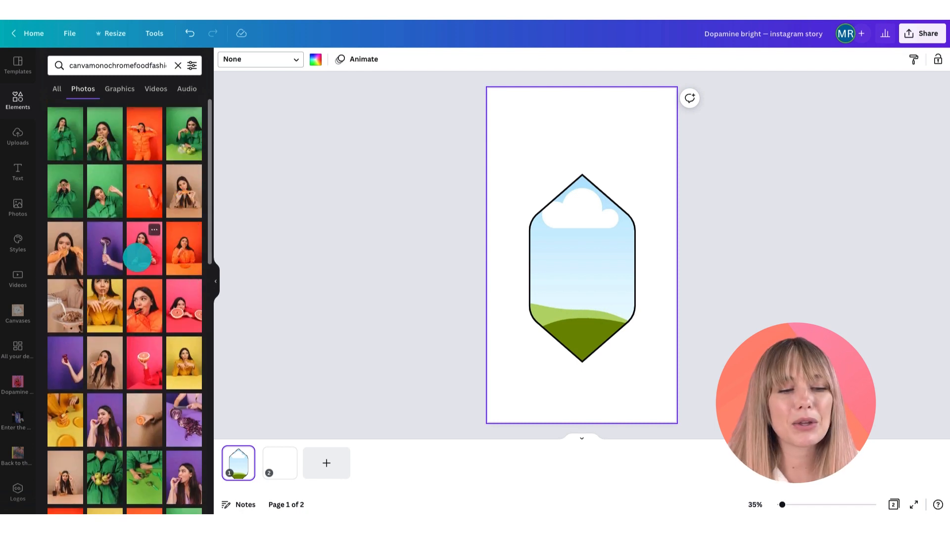
left_click(148, 256)
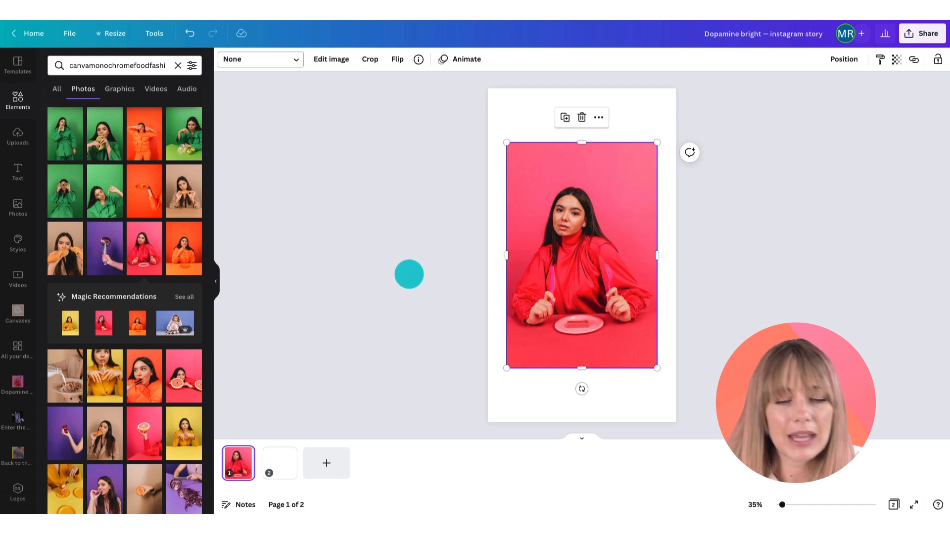
left_click_drag(587, 213, 602, 238)
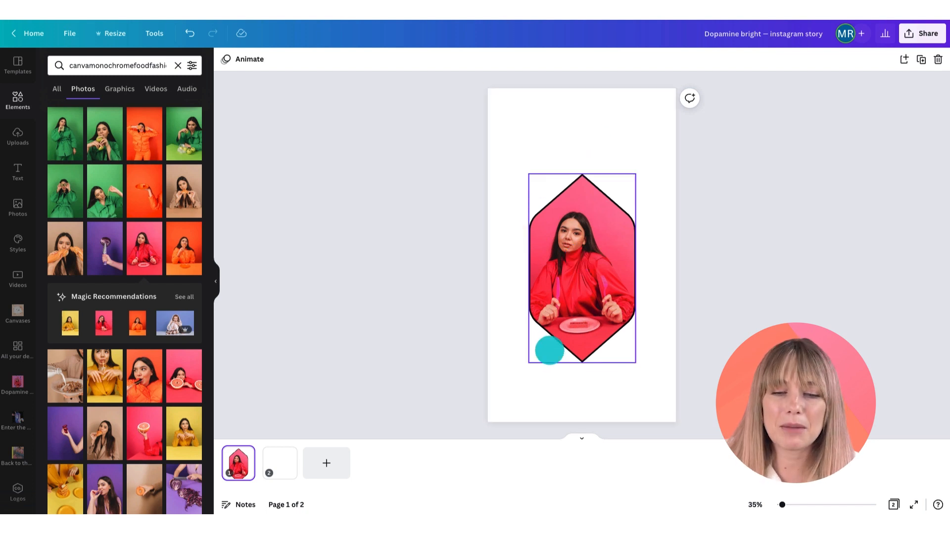
Enlarge the photo within the hexagonal frame so the woman fills more of it.
left_click(578, 280)
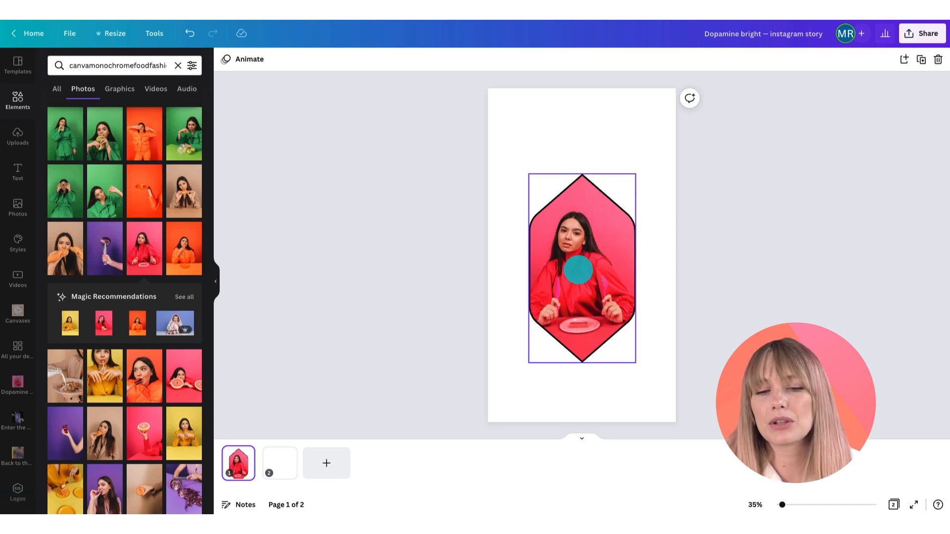
double_click(578, 270)
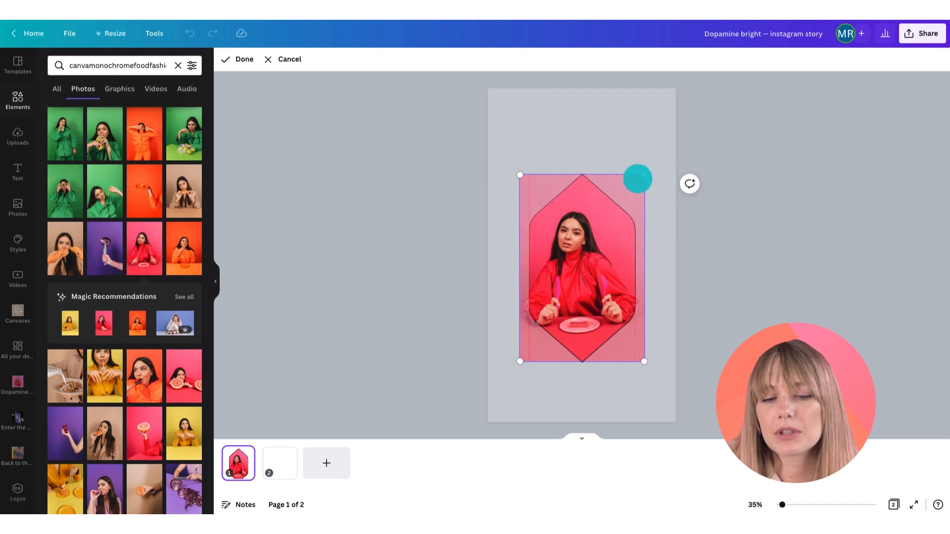
left_click_drag(644, 175, 657, 156)
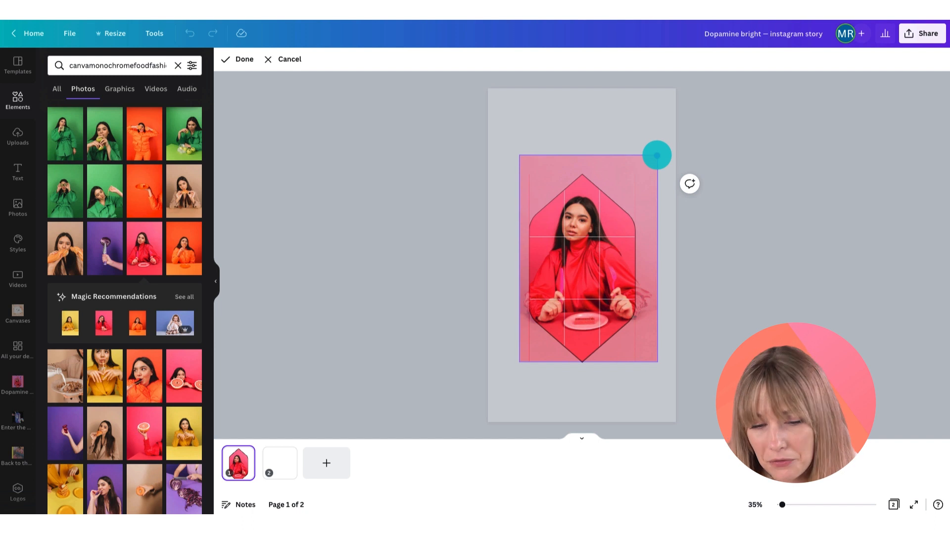
left_click_drag(656, 155, 659, 152)
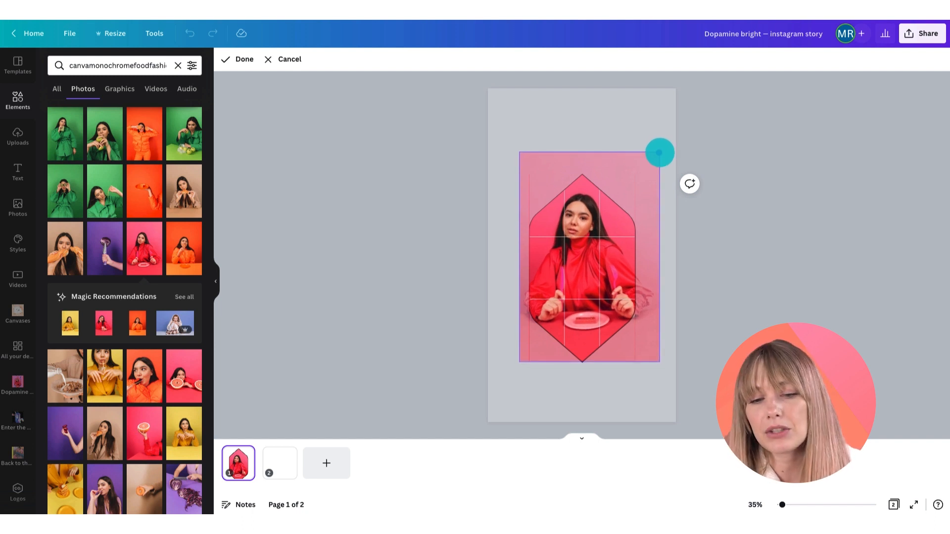
left_click(622, 120)
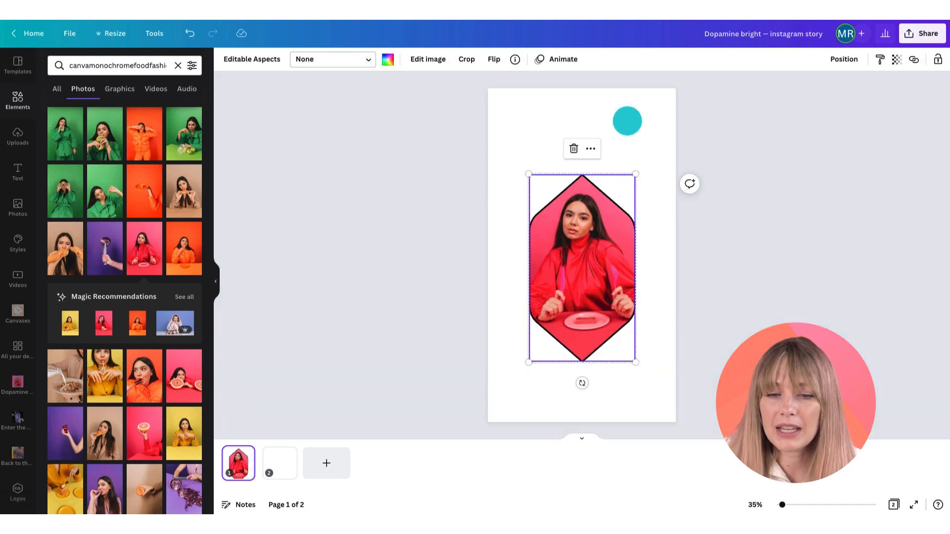
Set the page background to the dark red from the Design Trends palette.
left_click(648, 123)
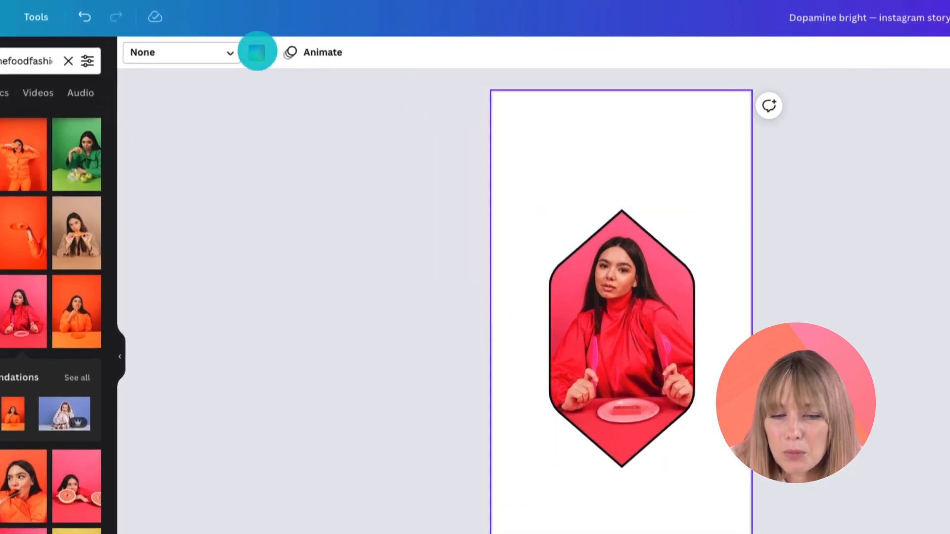
left_click(256, 51)
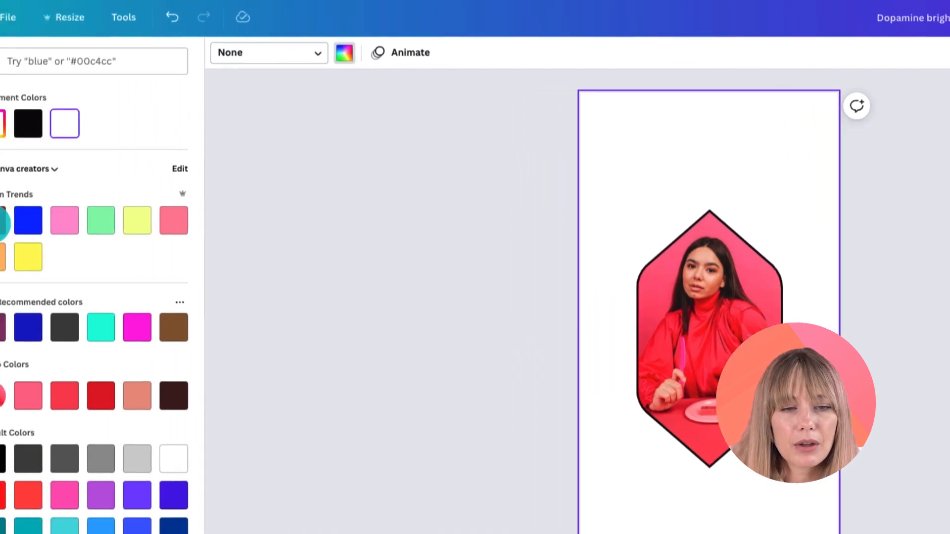
left_click(79, 221)
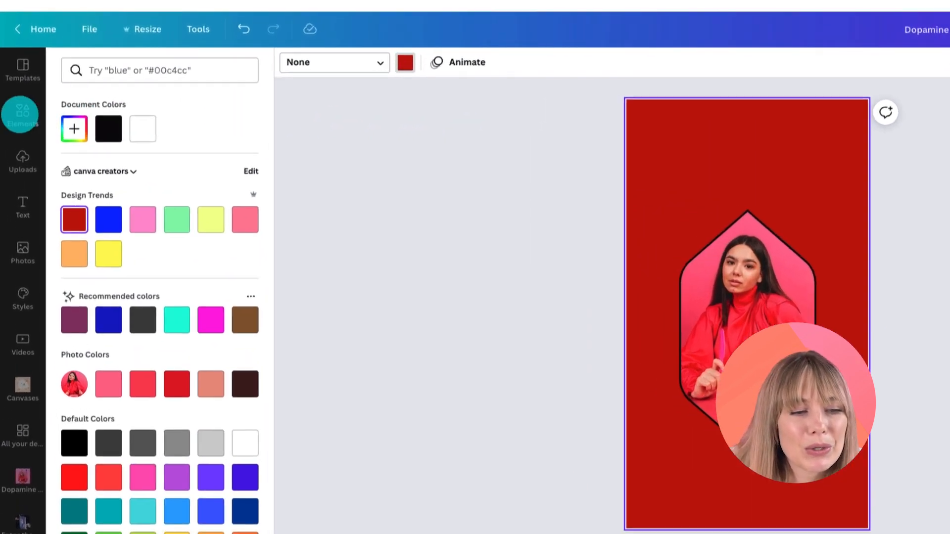
Add a rounded square from the Other Shapes collection to the page.
left_click(18, 101)
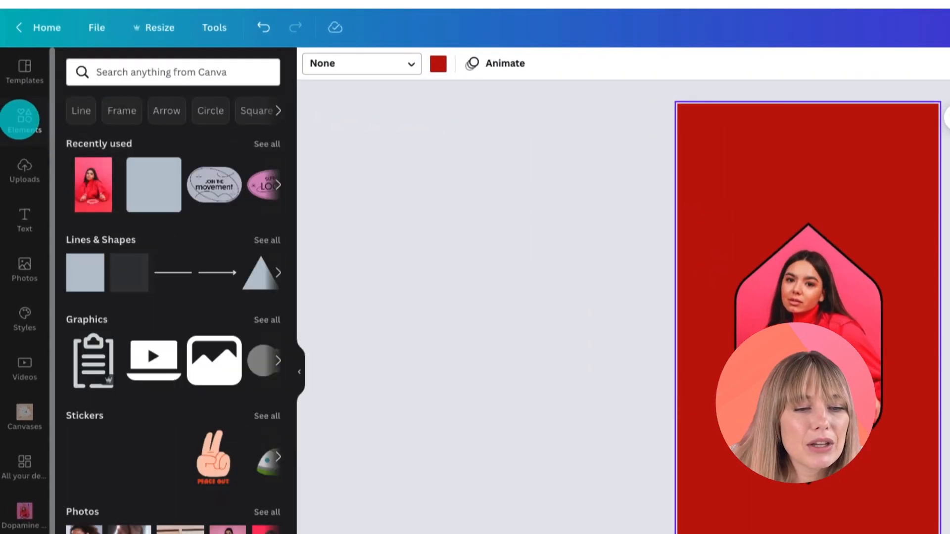
left_click(267, 240)
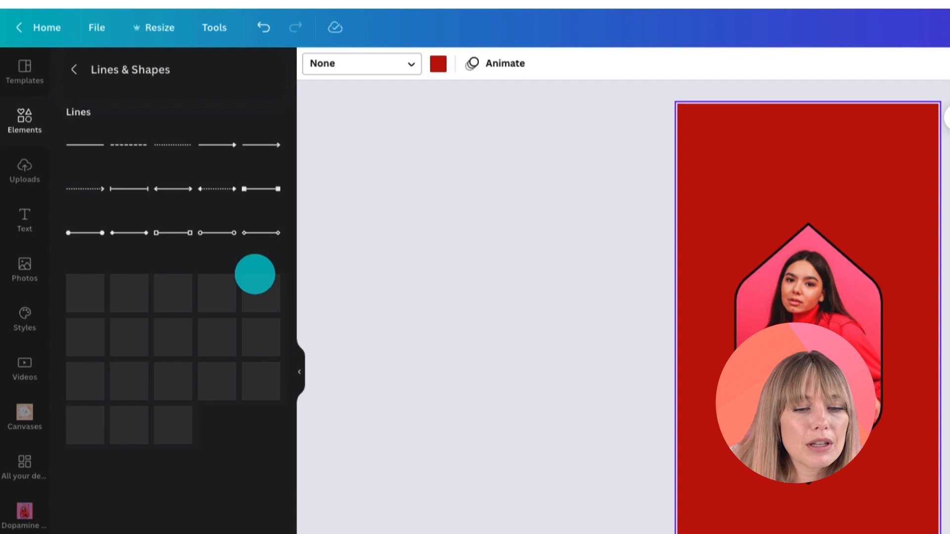
scroll(206, 361, "down", 5)
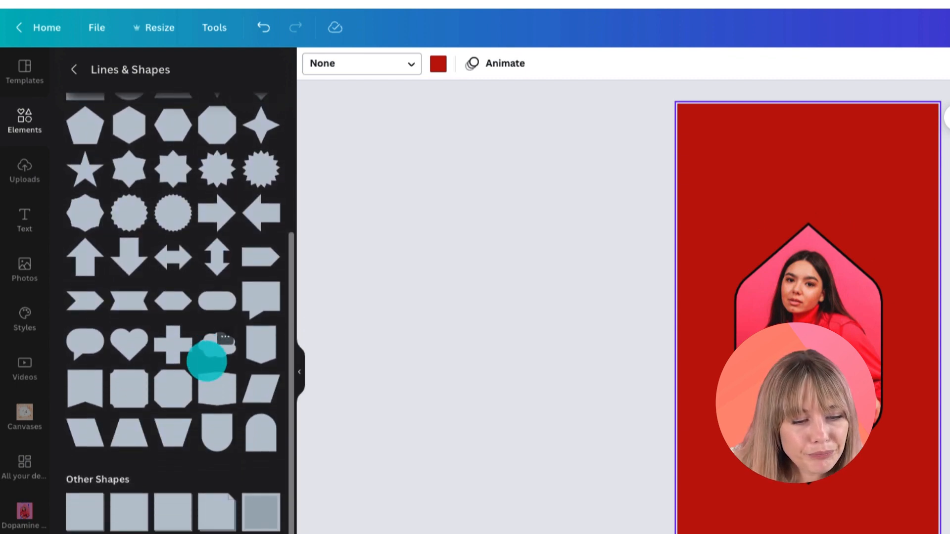
scroll(206, 361, "down", 4)
left_click(124, 424)
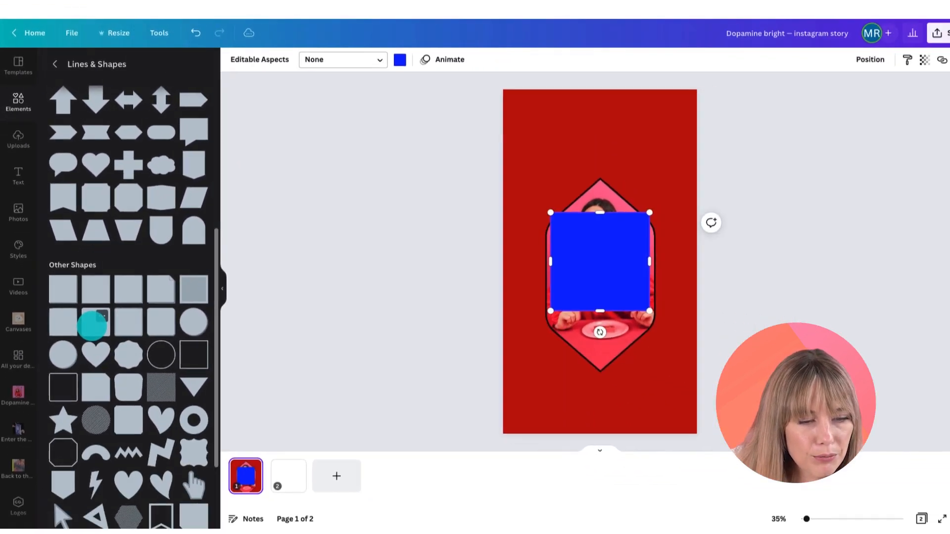
Stretch the blue shape into a tall rectangle that leaves an even red border around the page.
left_click_drag(597, 211, 583, 107)
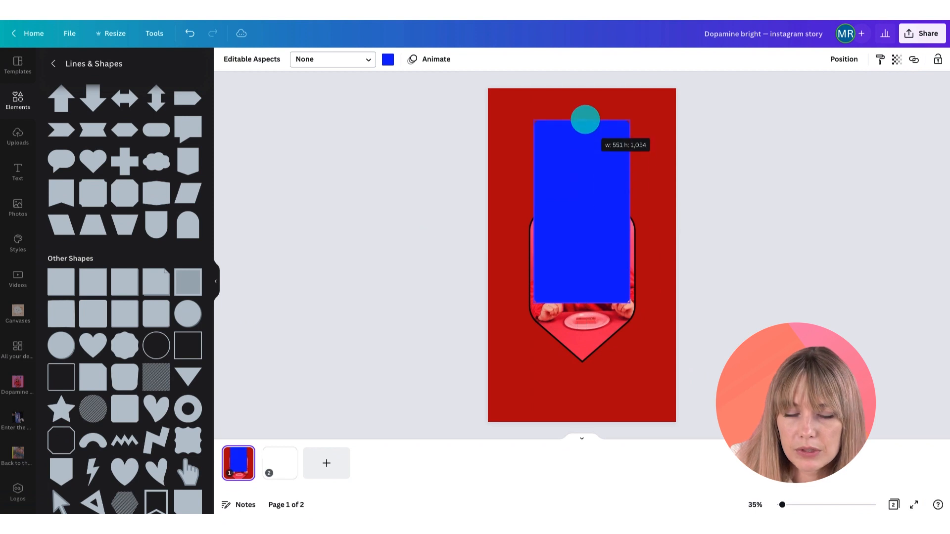
left_click_drag(583, 304, 591, 404)
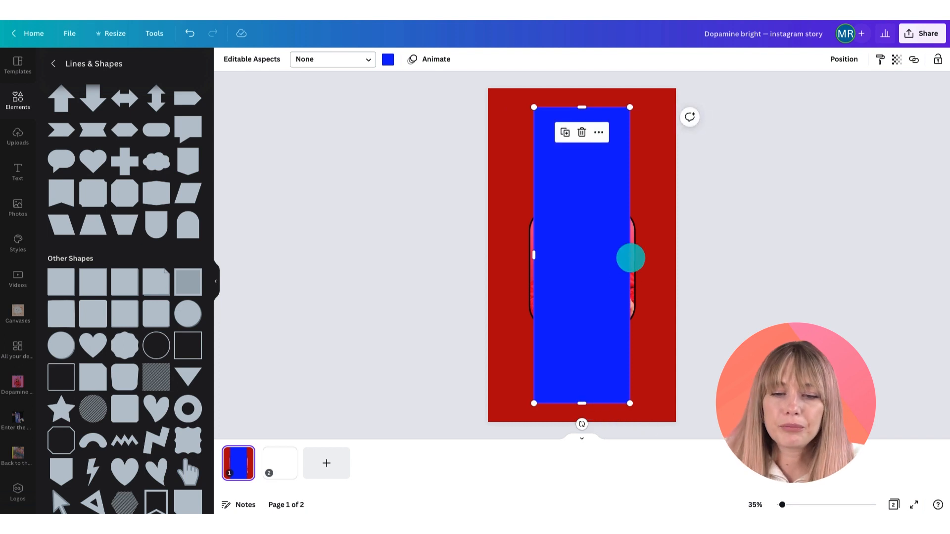
left_click_drag(630, 258, 660, 259)
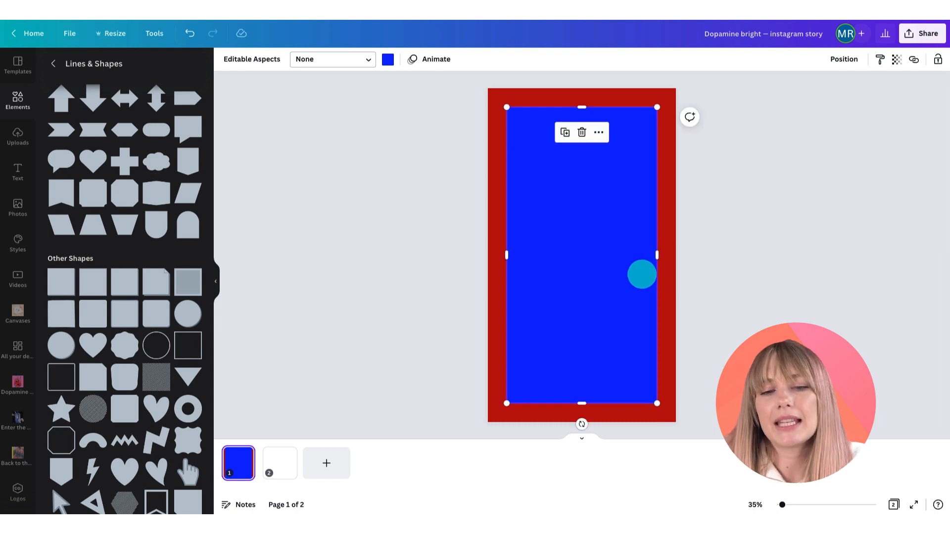
Send the blue rectangle to the back, behind the framed photo.
right_click(629, 282)
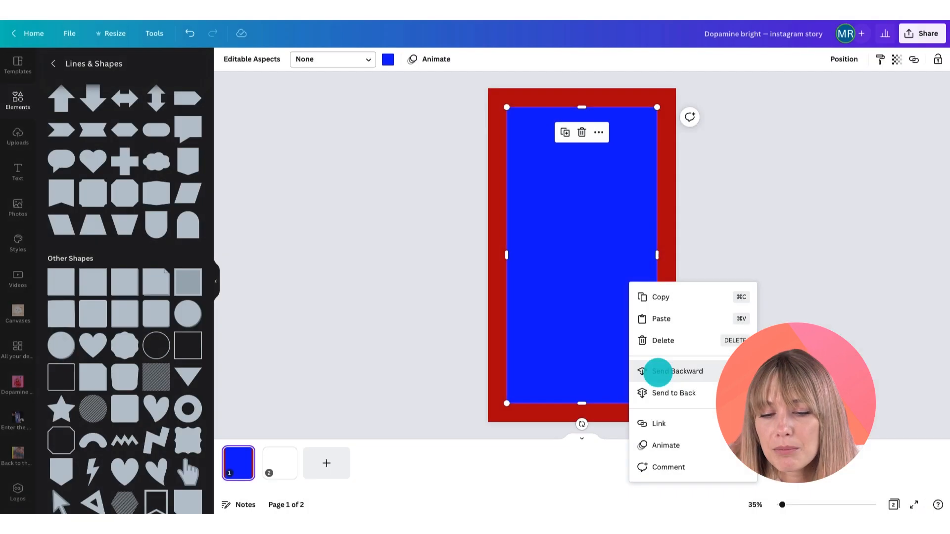
left_click(670, 387)
left_click(670, 302)
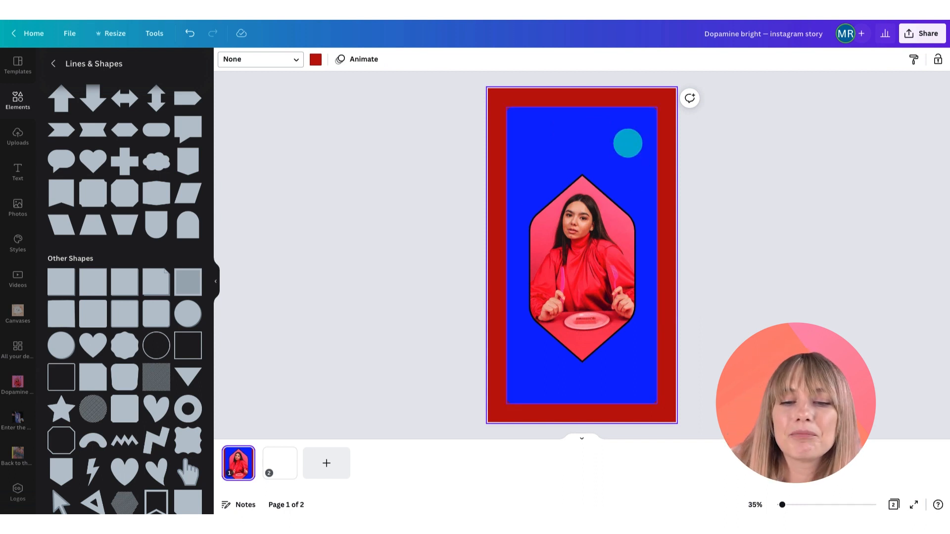
Recolour the blue rectangle with the light pink from the Design Trends palette.
left_click(627, 143)
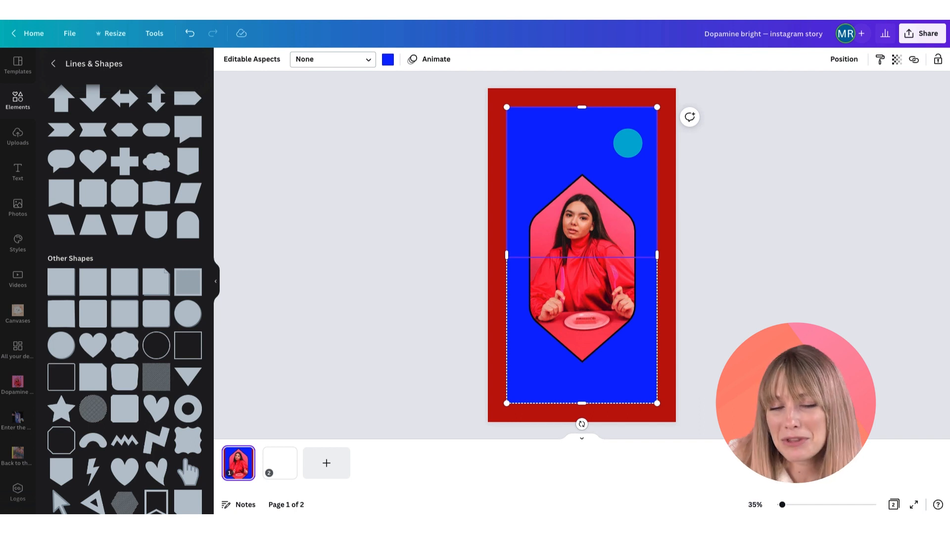
left_click(387, 59)
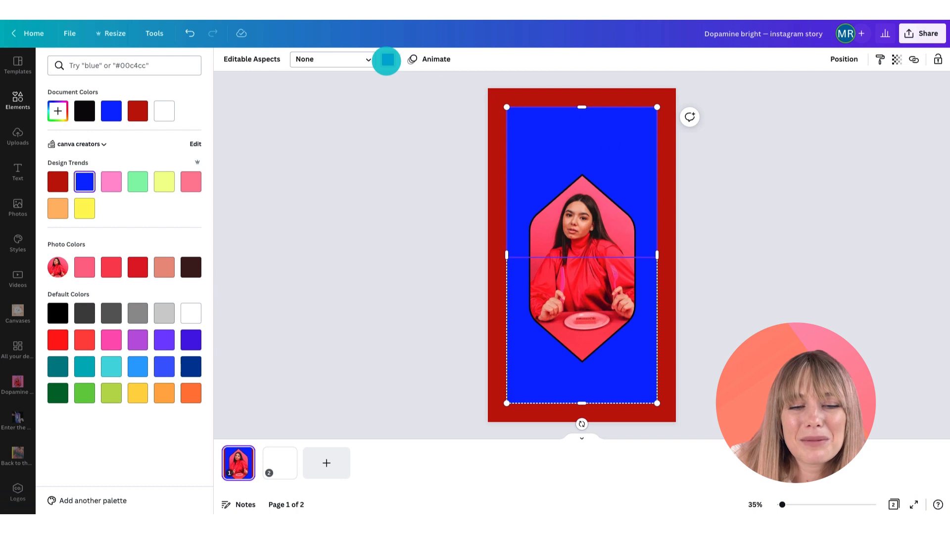
left_click(111, 183)
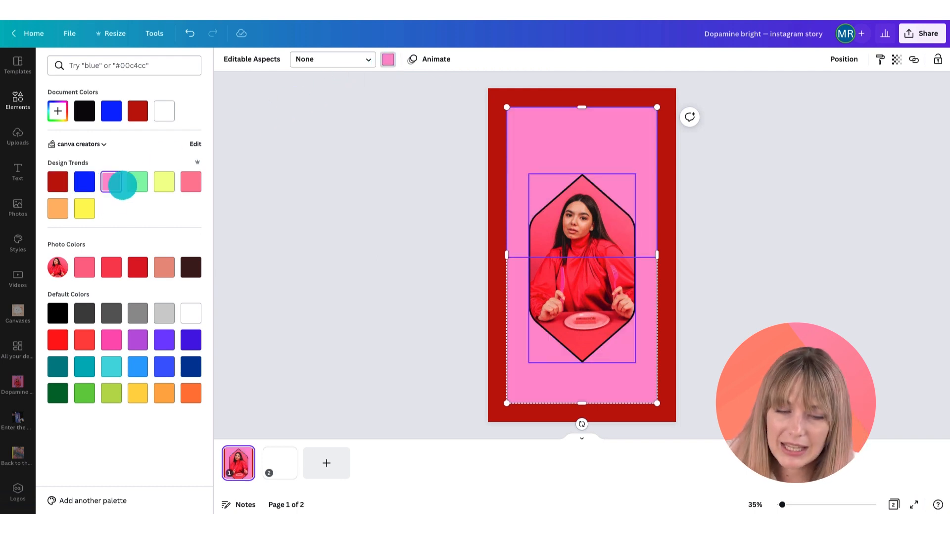
left_click(667, 209)
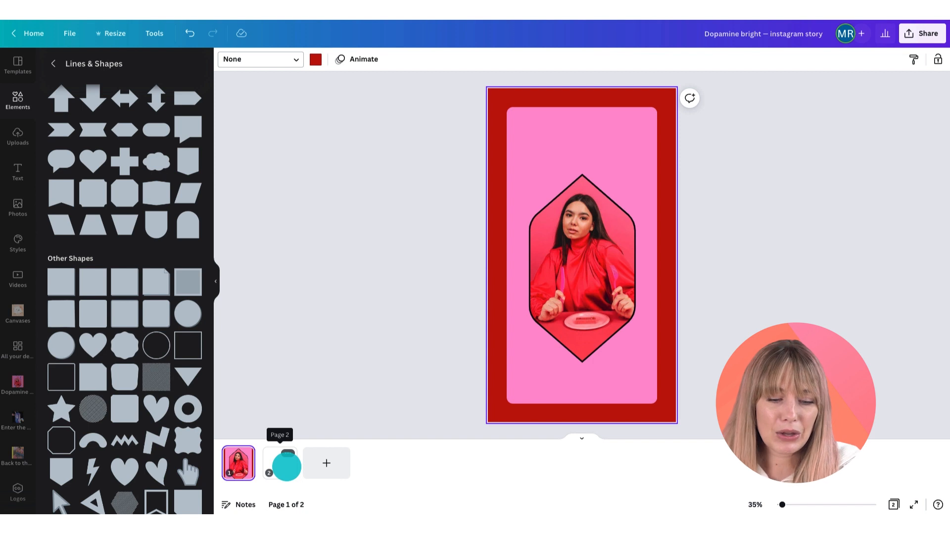
Copy the three text boxes from page 2 and paste them onto the pink design on page 1.
left_click(287, 466)
left_click_drag(515, 105, 652, 393)
key("ctrl+c")
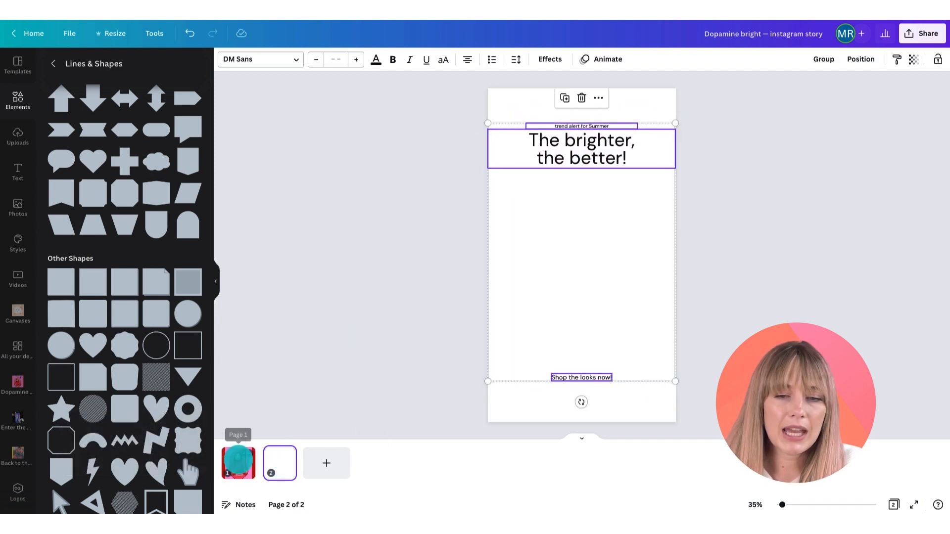
left_click(238, 460)
key("ctrl+v")
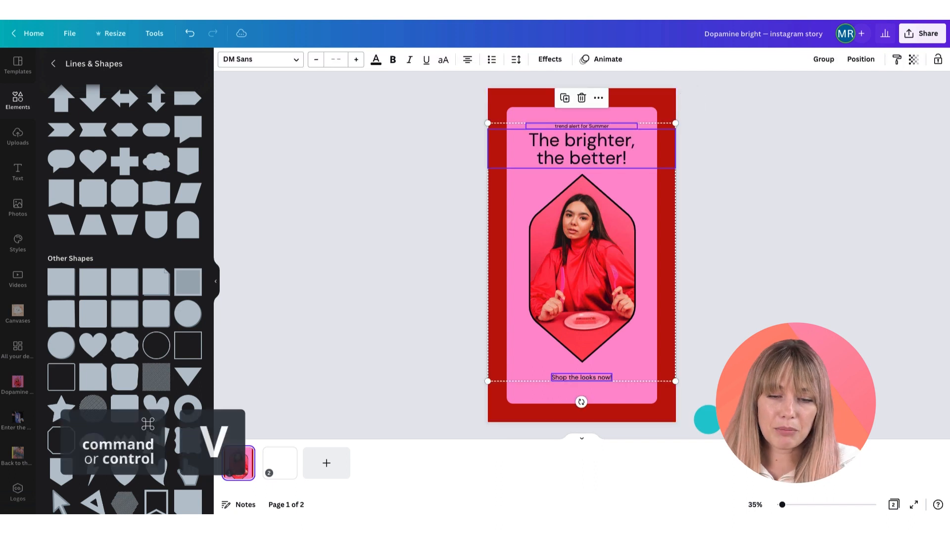
left_click(668, 406)
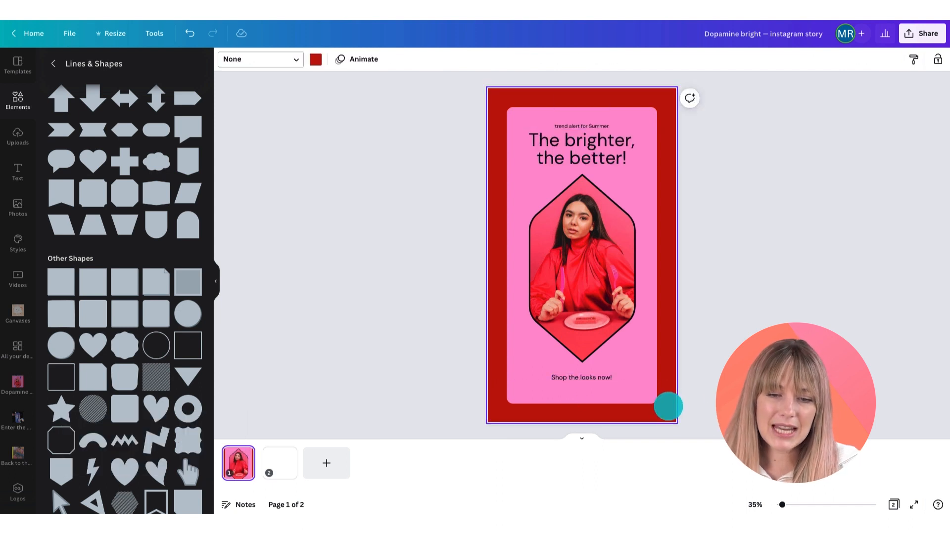
Set the "trend alert for Summer" and "Shop the looks now!" lines in uppercase.
left_click(594, 125)
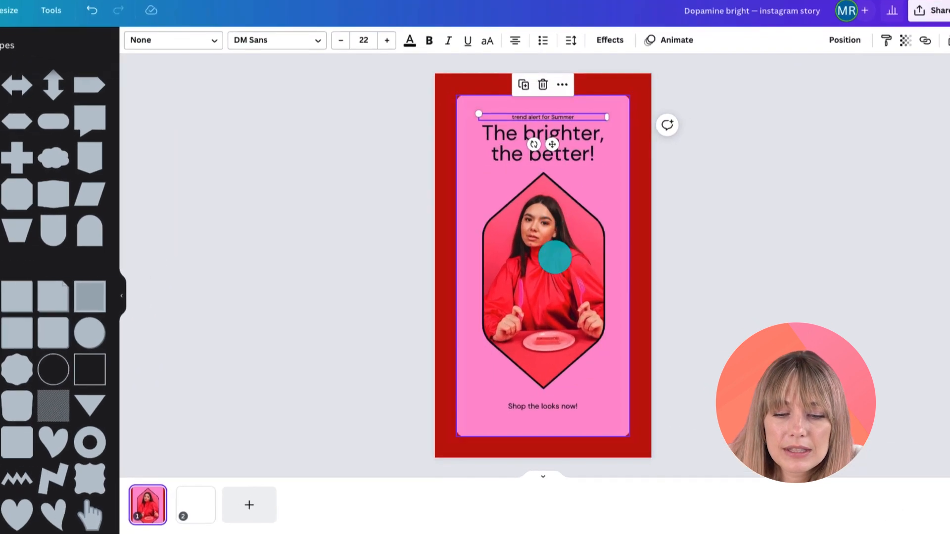
left_click(552, 405)
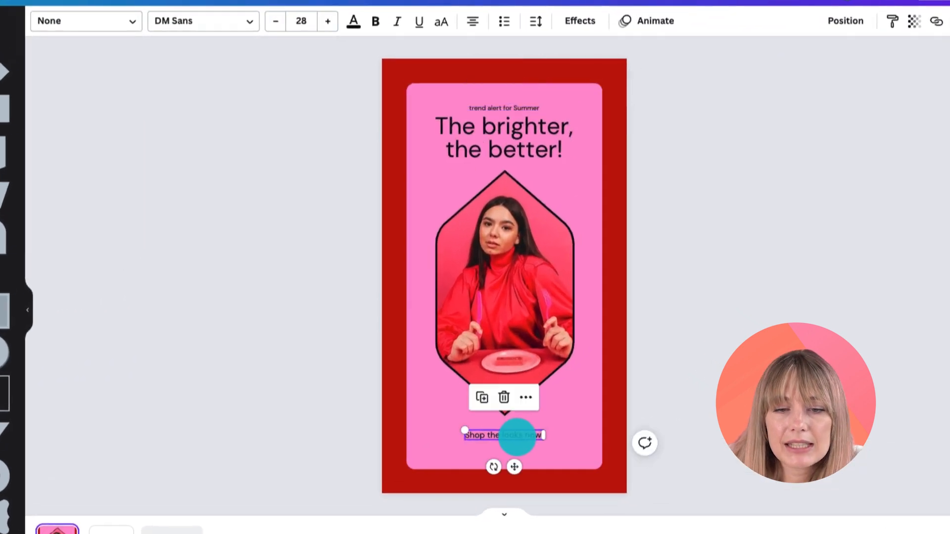
left_click(516, 107)
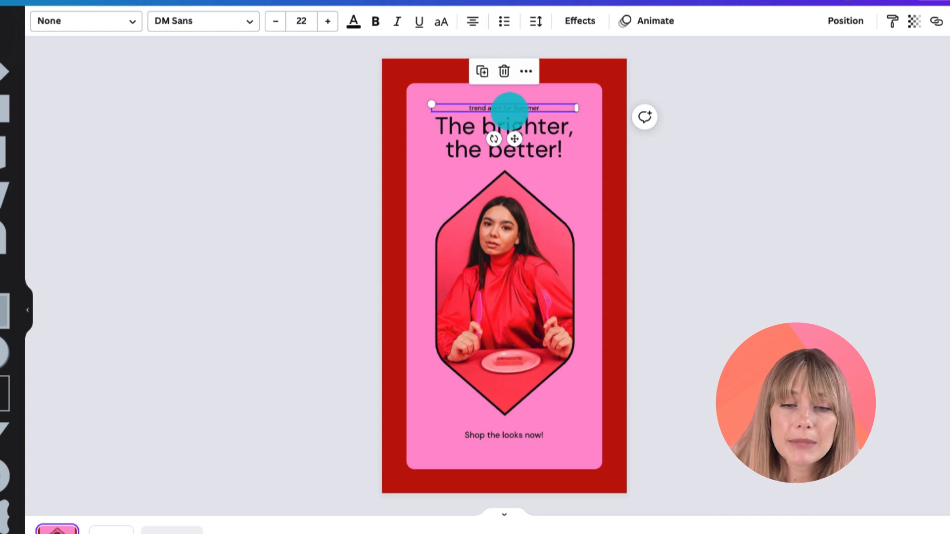
left_click(442, 22)
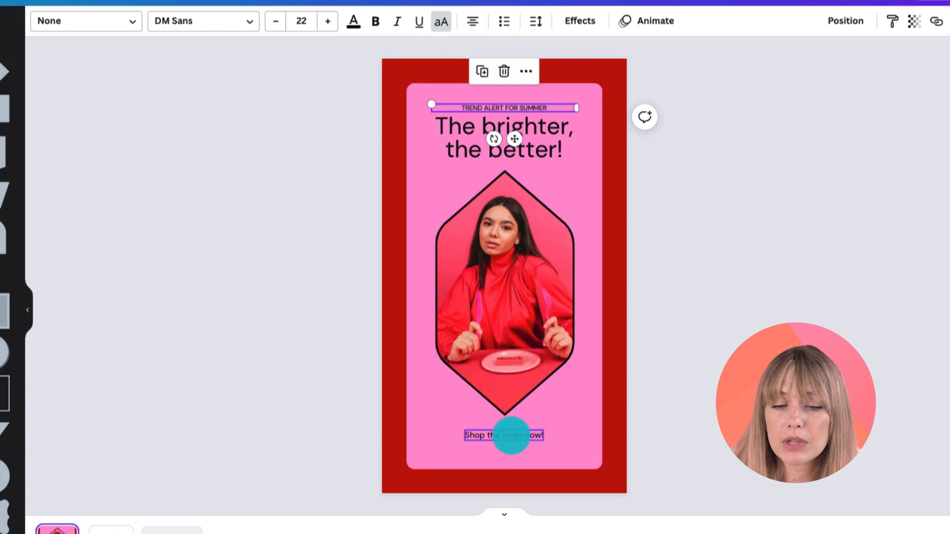
left_click(511, 435)
left_click(440, 21)
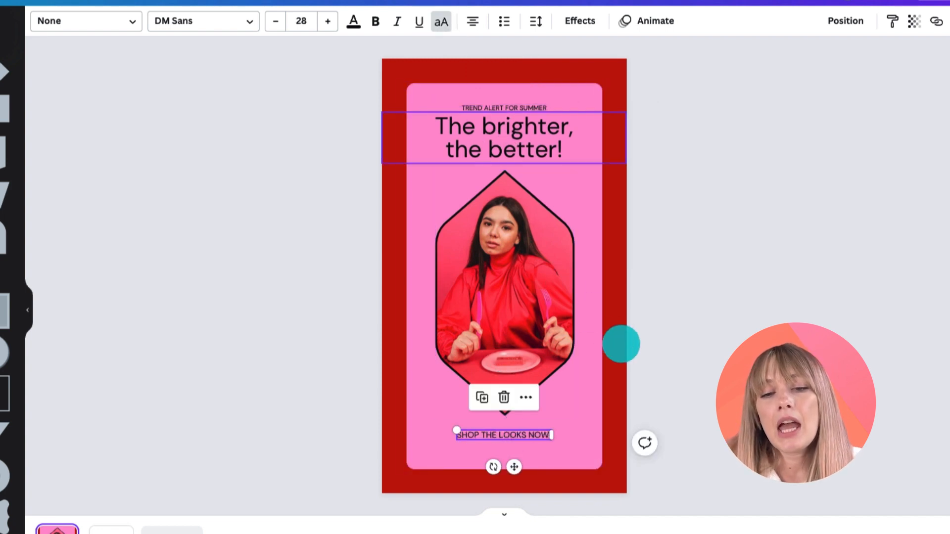
left_click(621, 344)
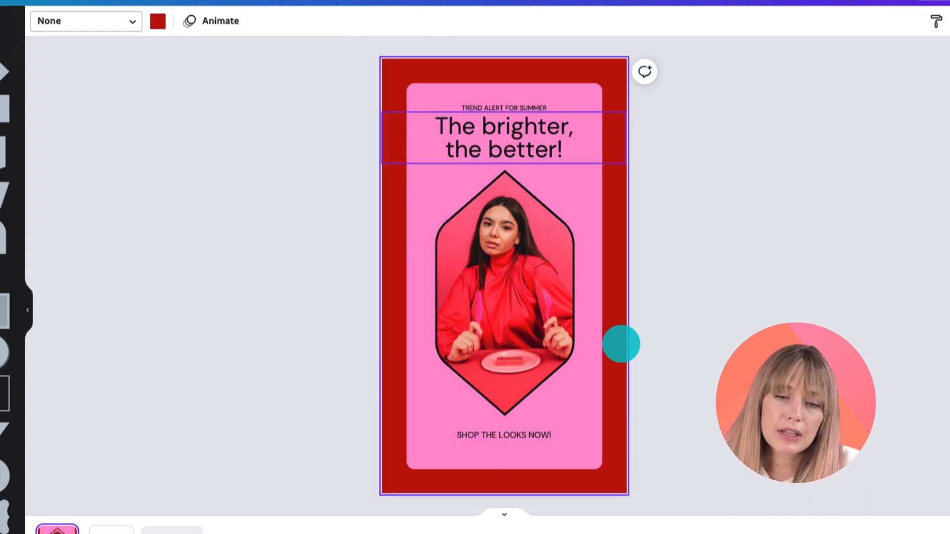
Change the headline "The brighter, the better!" to Noto Serif Display ExtraCondensed Bold and italicise it.
left_click(534, 132)
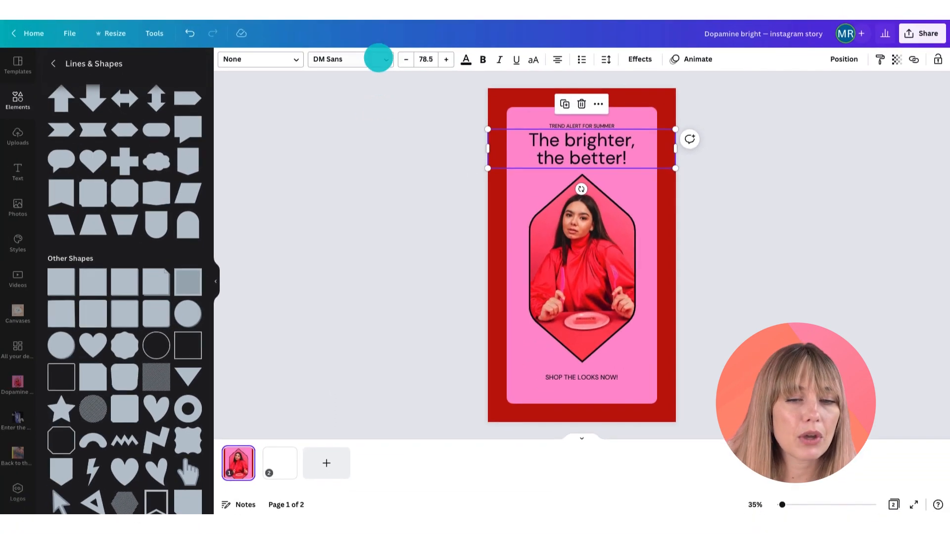
left_click(190, 21)
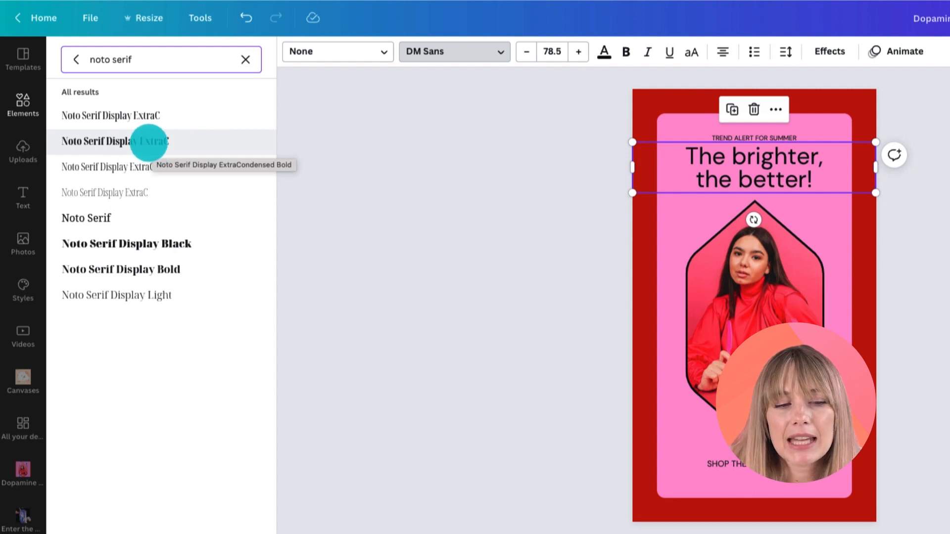
left_click(148, 141)
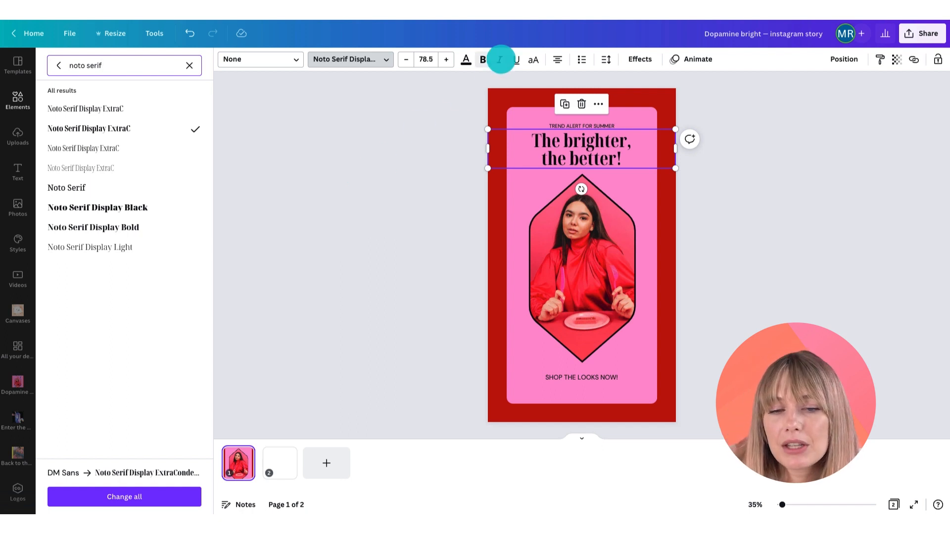
left_click(500, 59)
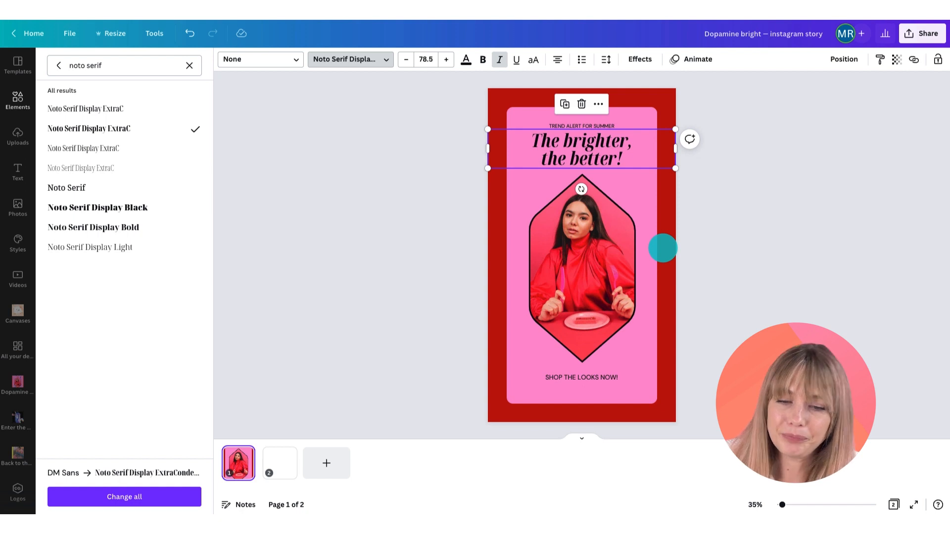
left_click(673, 240)
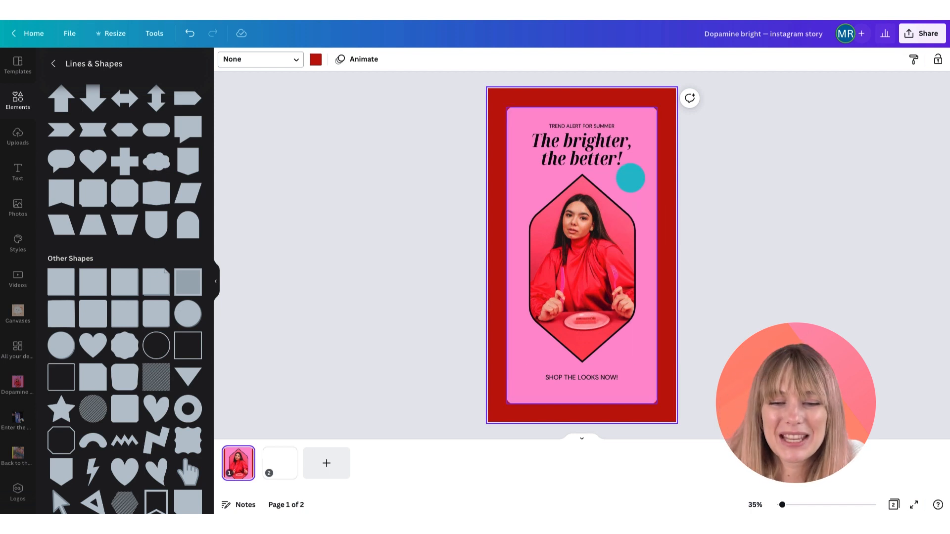
Recolour all three text boxes together with the blue #0831ff from the Design Trends palette.
left_click(599, 127, "shift")
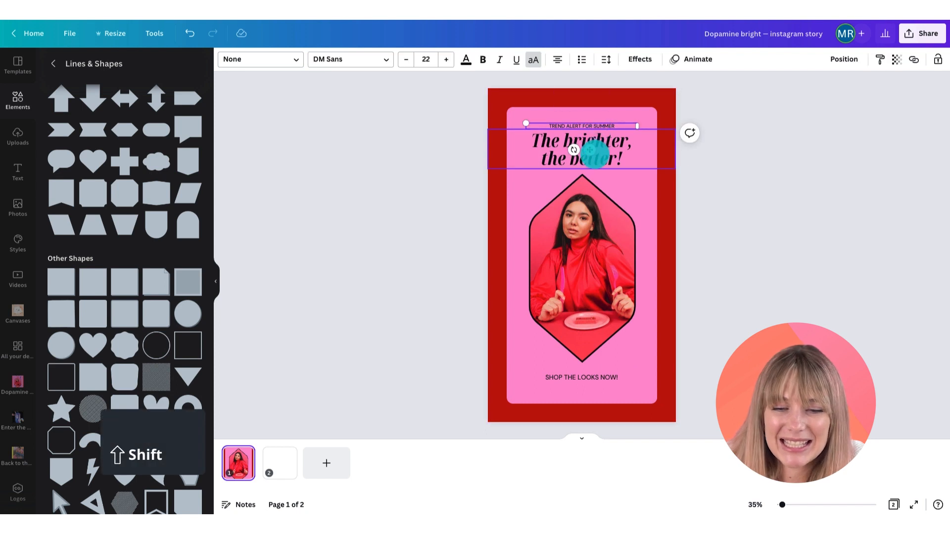
left_click(591, 151, "shift")
left_click(600, 375, "shift")
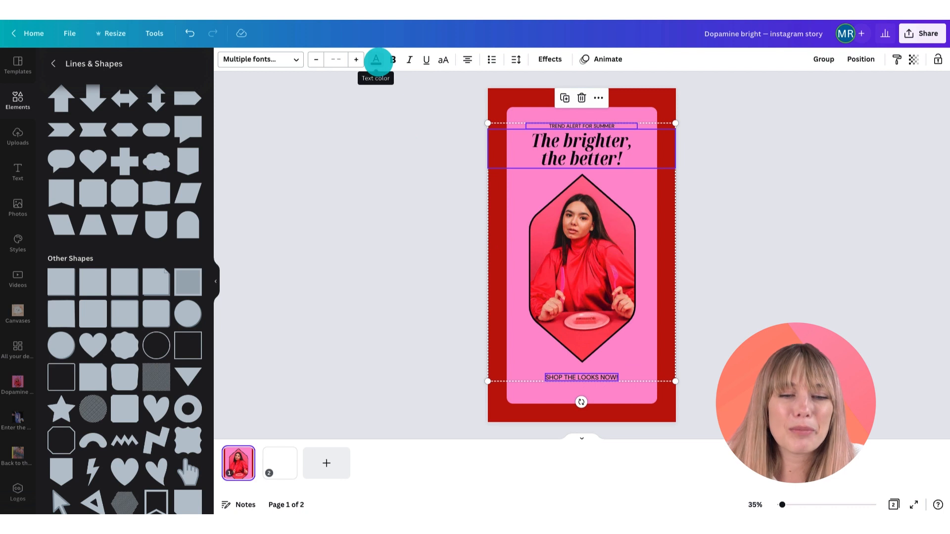
left_click(376, 60)
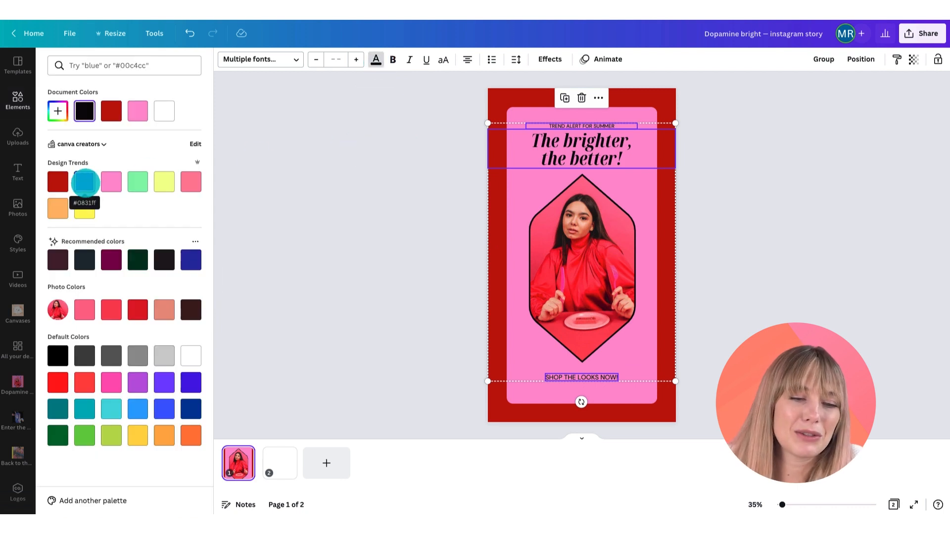
left_click(85, 183)
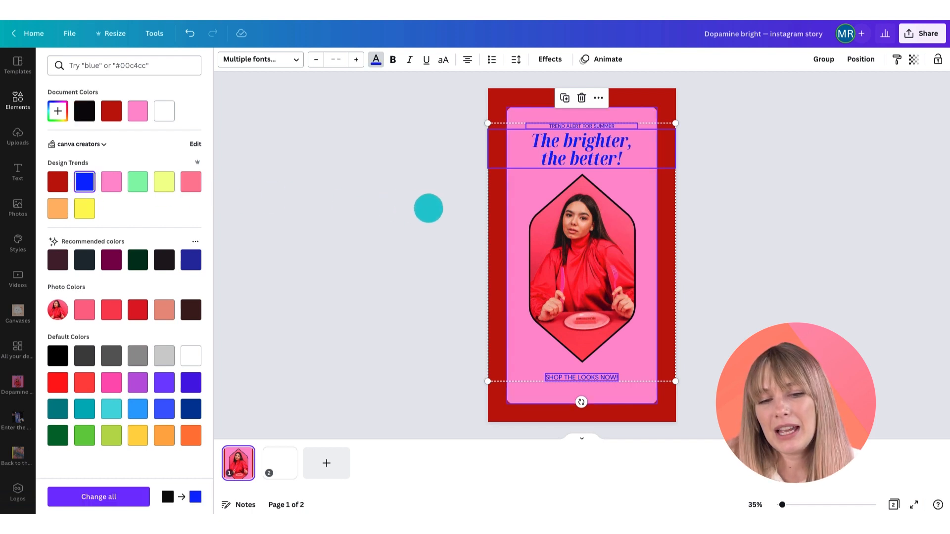
left_click(498, 213)
left_click(499, 213)
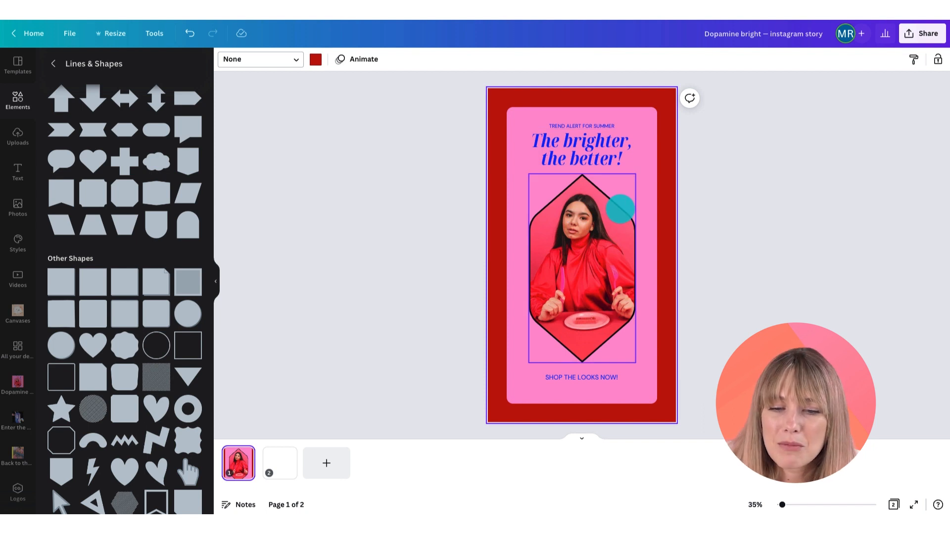
Recolour the black outline of the photo frame with the Design Trends blue.
left_click(620, 208)
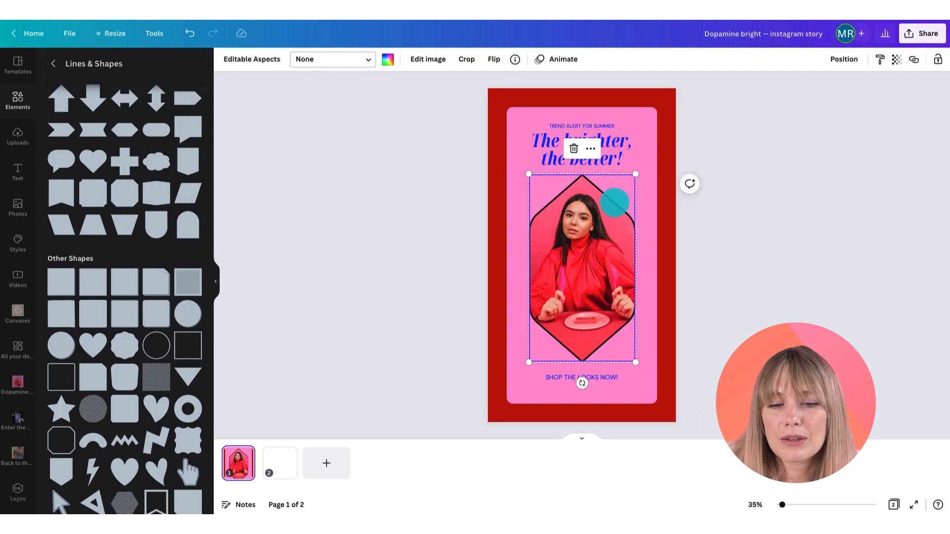
left_click(614, 202)
left_click(388, 59)
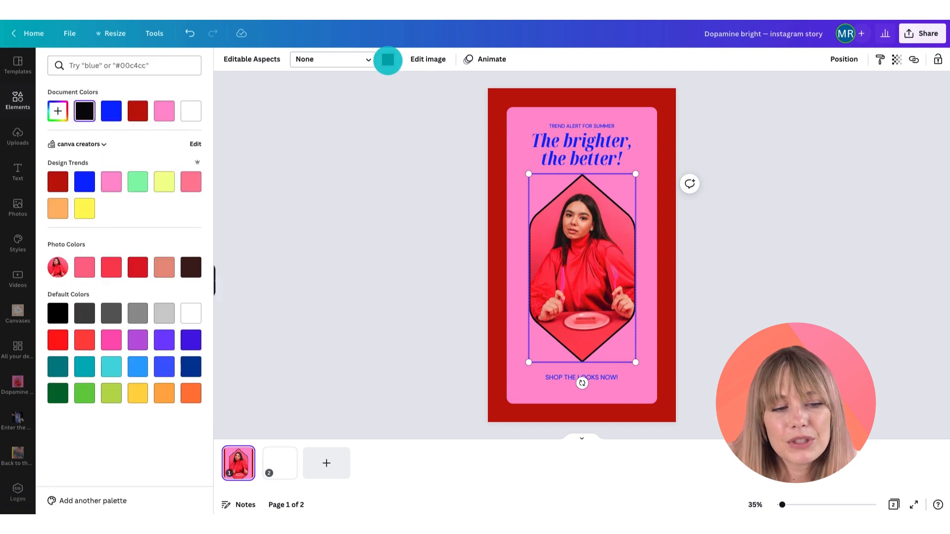
left_click(83, 181)
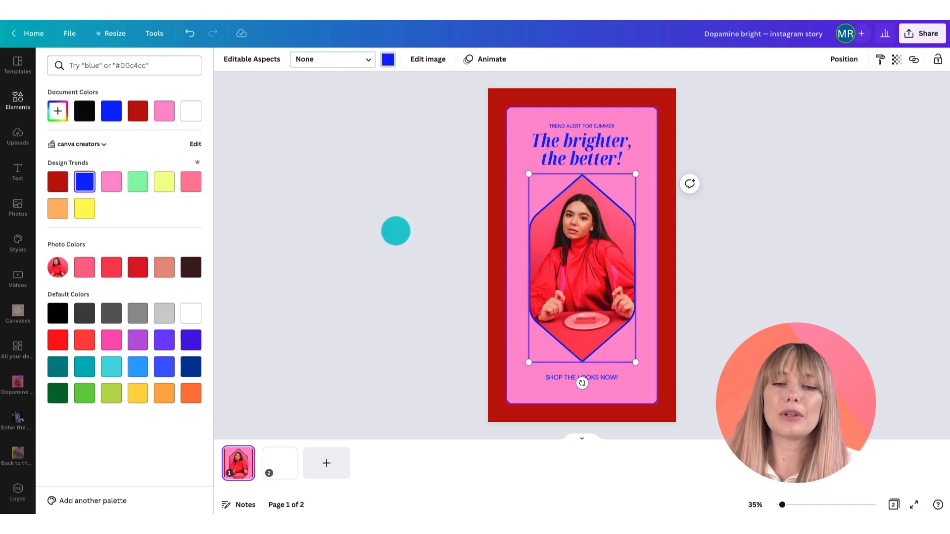
left_click(670, 274)
left_click(670, 275)
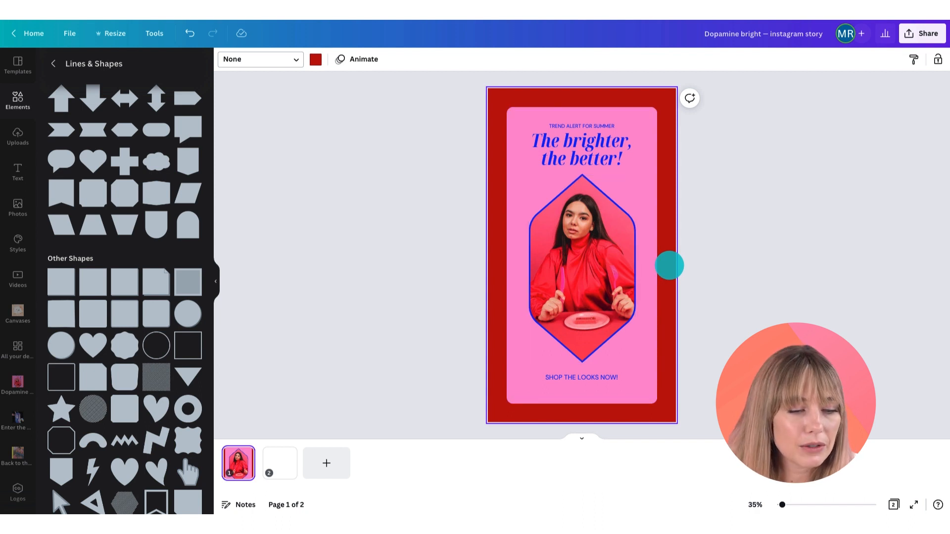
Add the blue four-pointed star from the Dopamine brights story folder, shrink it and align it with the photo frame's upper-right corner.
left_click(15, 379)
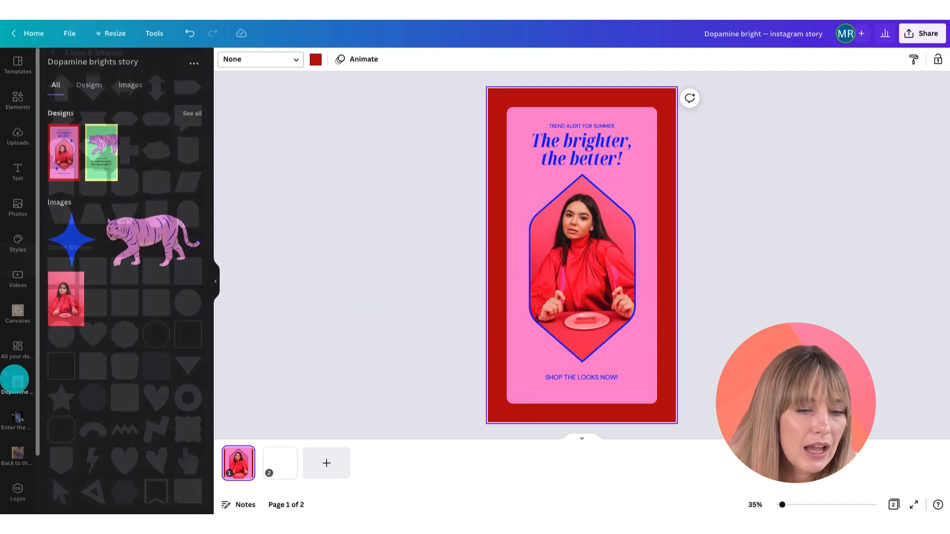
left_click(65, 238)
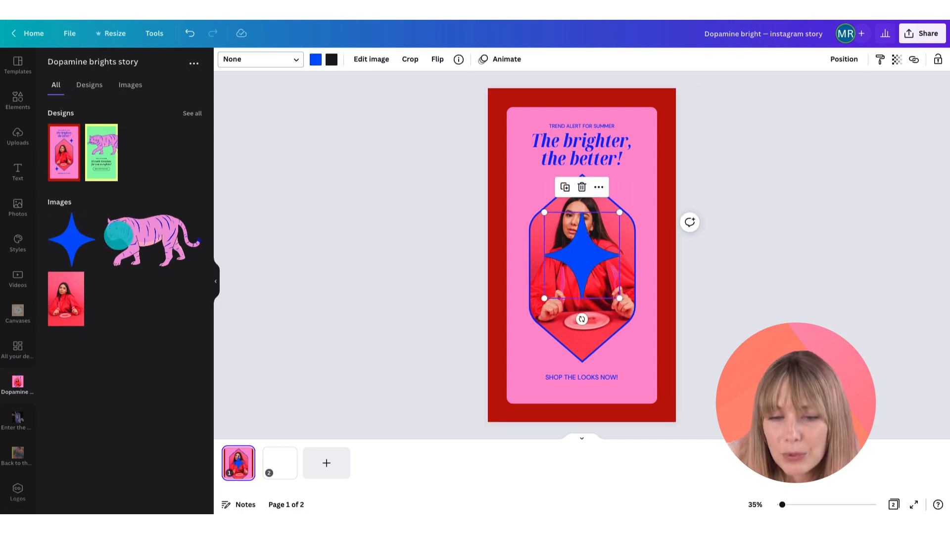
left_click_drag(620, 212, 571, 271)
left_click_drag(563, 319, 632, 225)
left_click_drag(637, 174, 631, 182)
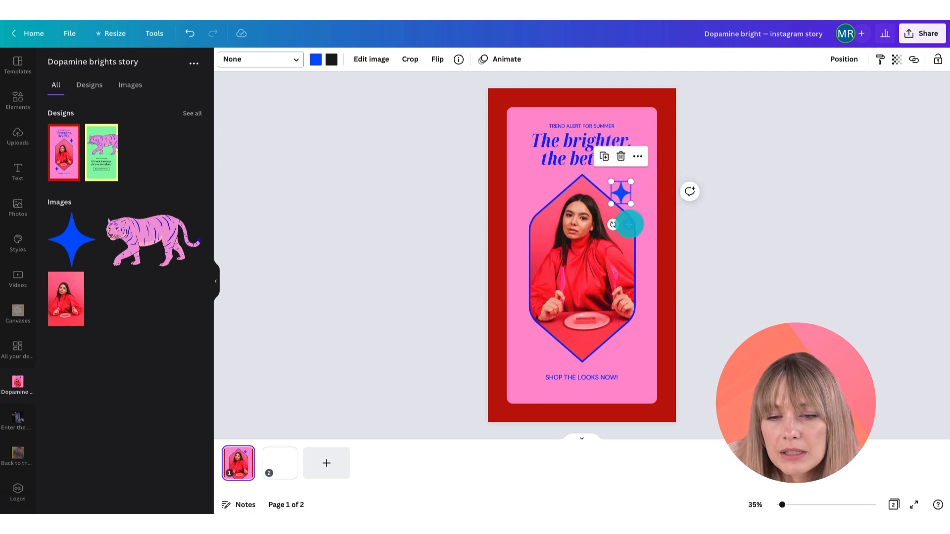
left_click_drag(626, 221, 630, 219)
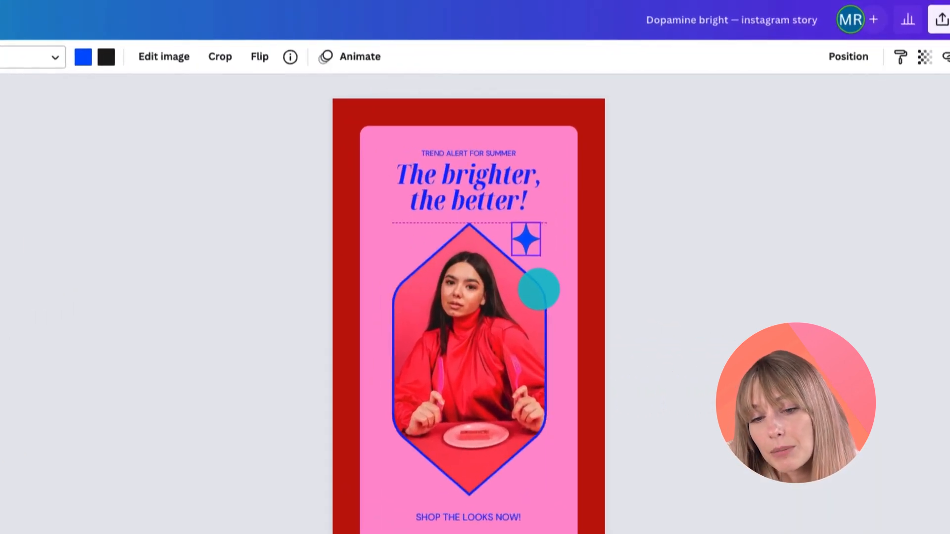
mouse_move(539, 289)
left_mouse_down()
mouse_move(545, 295)
mouse_move(544, 284)
left_mouse_up()
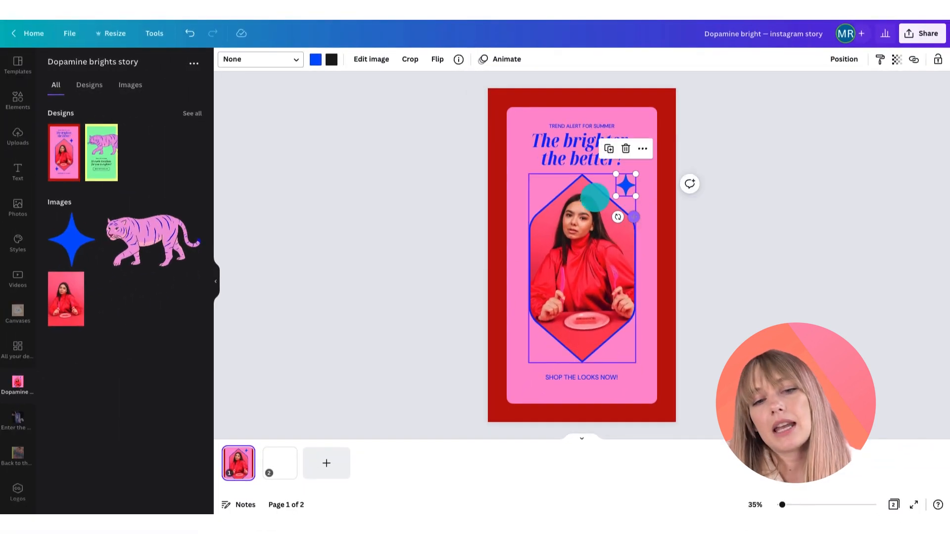
Recolour the star with the Design Trends blue and place a copy of it at the photo frame's lower-left corner.
left_click(315, 60)
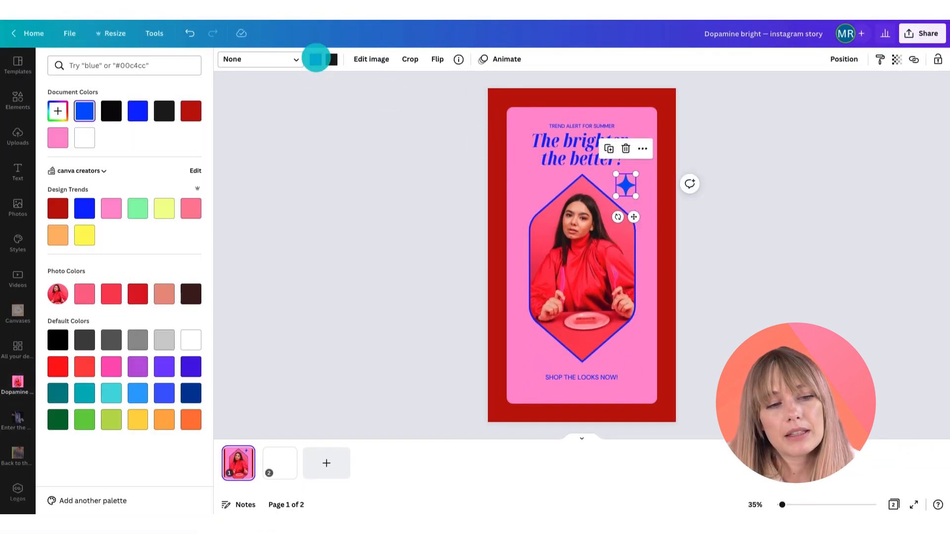
left_click(84, 209)
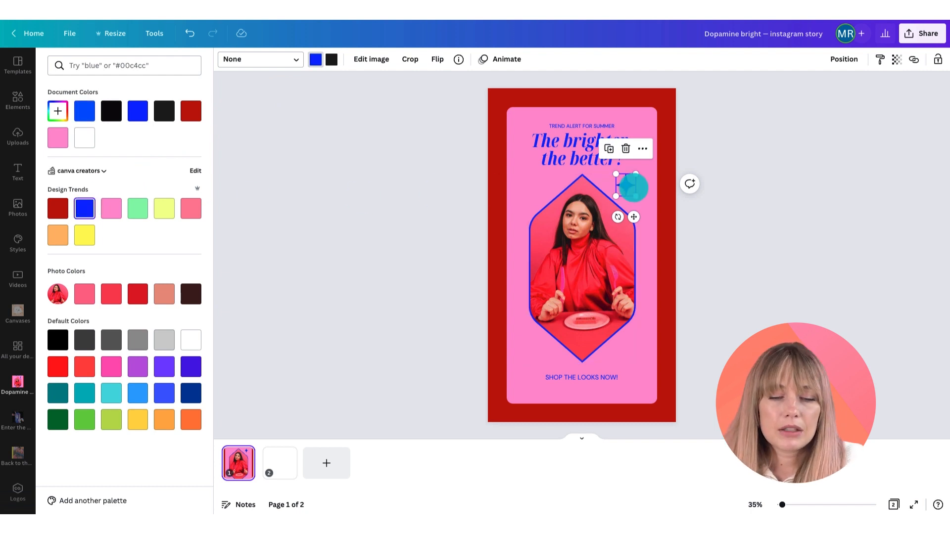
left_click_drag(632, 187, 540, 352)
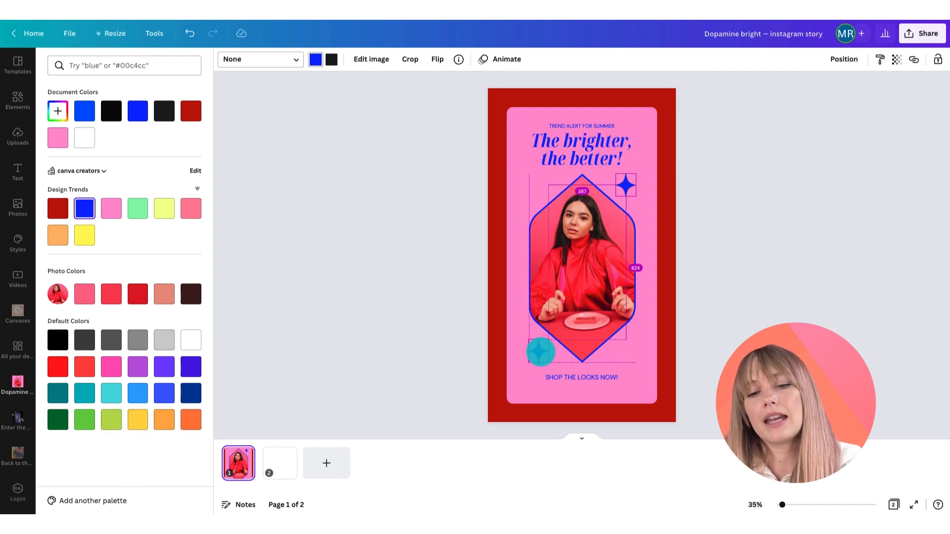
left_click_drag(540, 351, 542, 351)
left_click(675, 398)
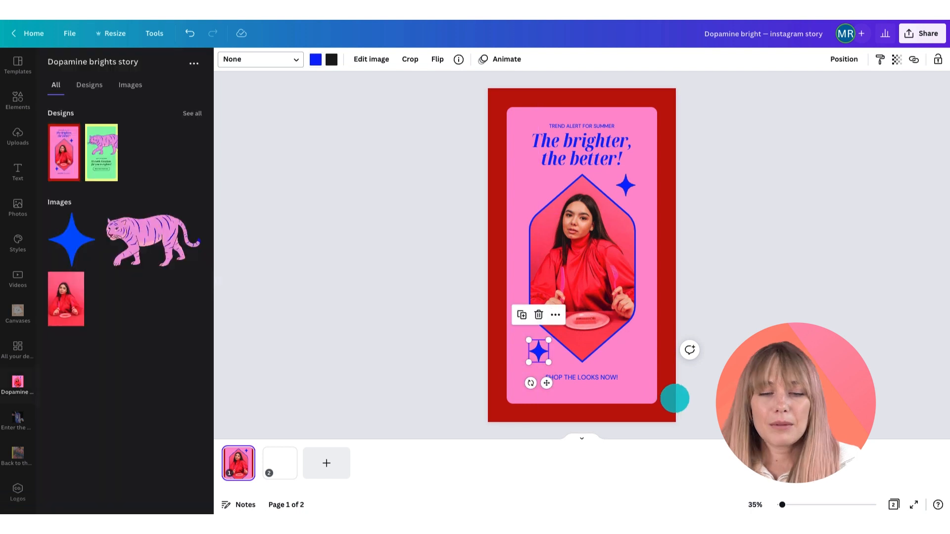